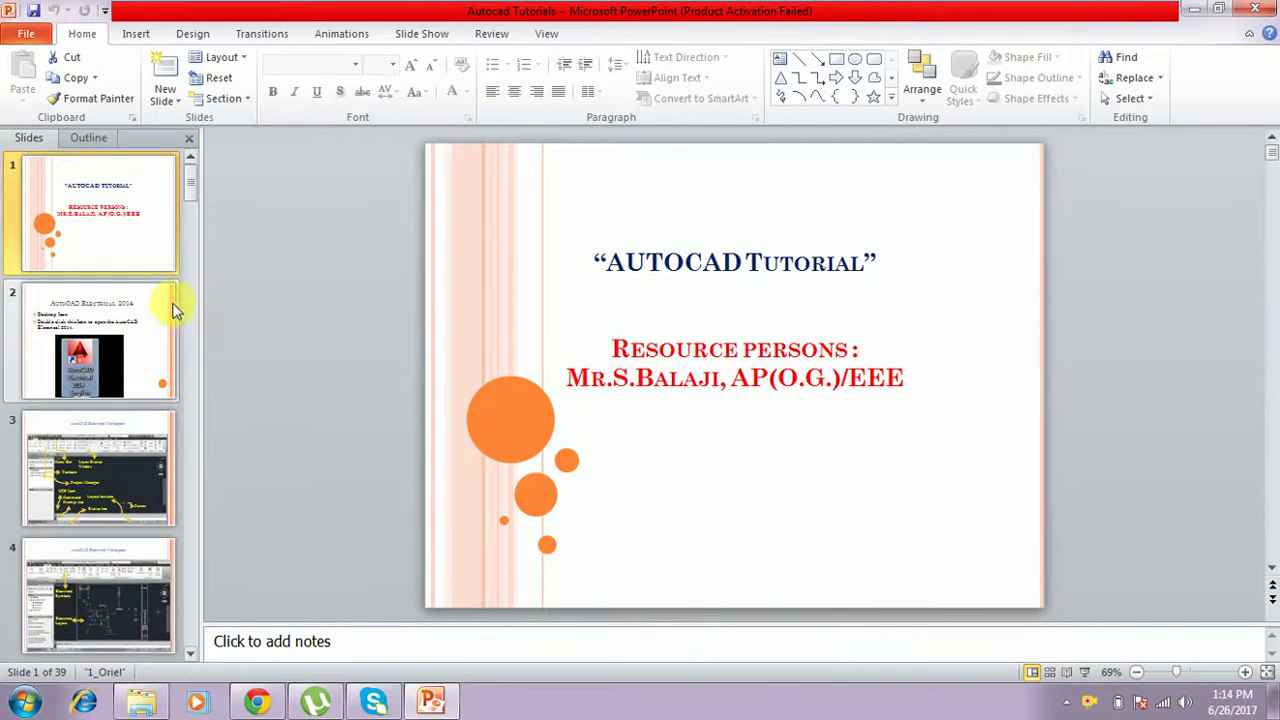
Step: Open slide 17, the ARC(a) exercise slide, and briefly highlight the phrase 'partial circles'
{"action": "scroll", "coordinate": [140, 310], "scroll_direction": "down", "scroll_amount": 2}
{"action": "scroll", "coordinate": [140, 315], "scroll_direction": "down", "scroll_amount": 12}
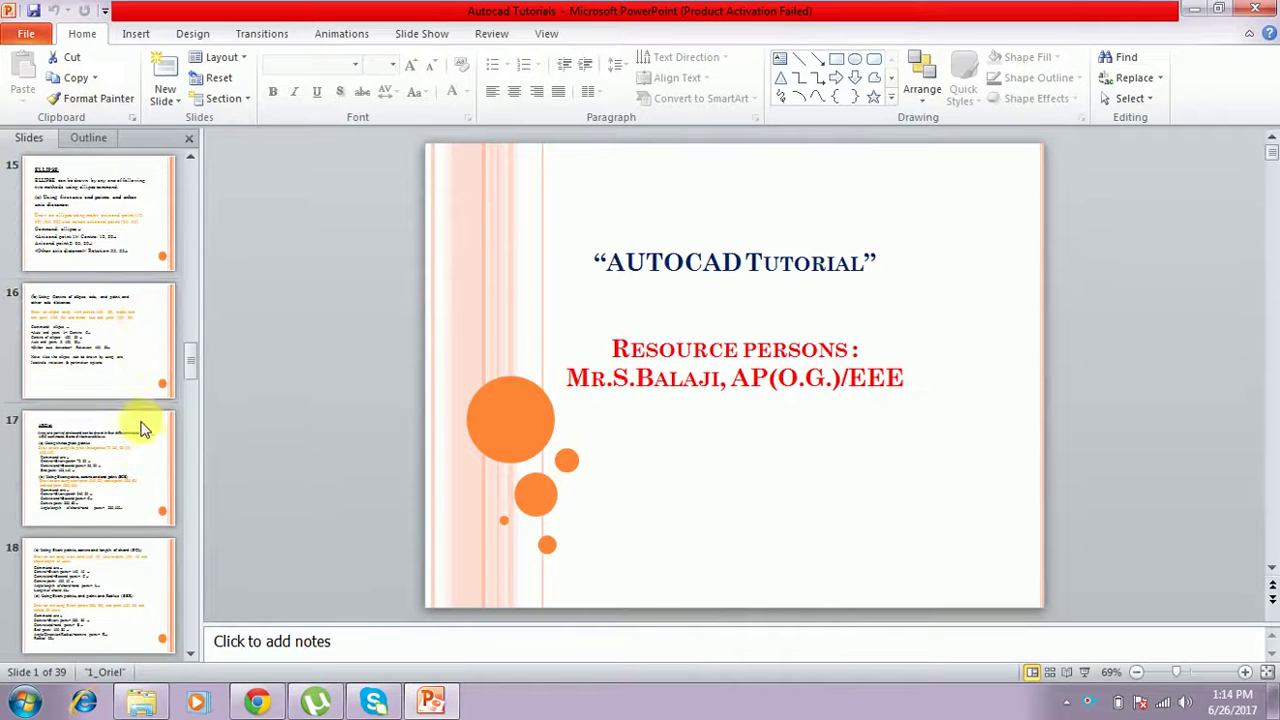
{"action": "left_click", "coordinate": [140, 463]}
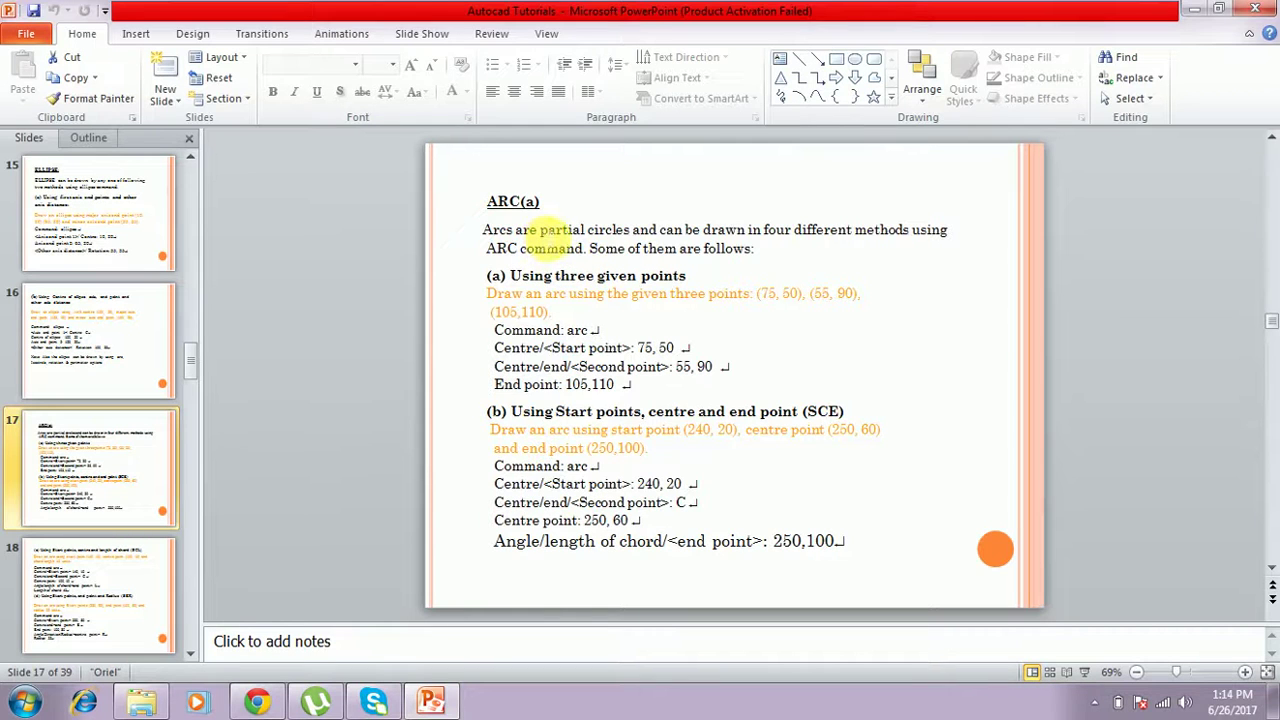
{"action": "left_click_drag", "start_coordinate": [541, 233], "coordinate": [630, 233]}
{"action": "left_click", "coordinate": [432, 318]}
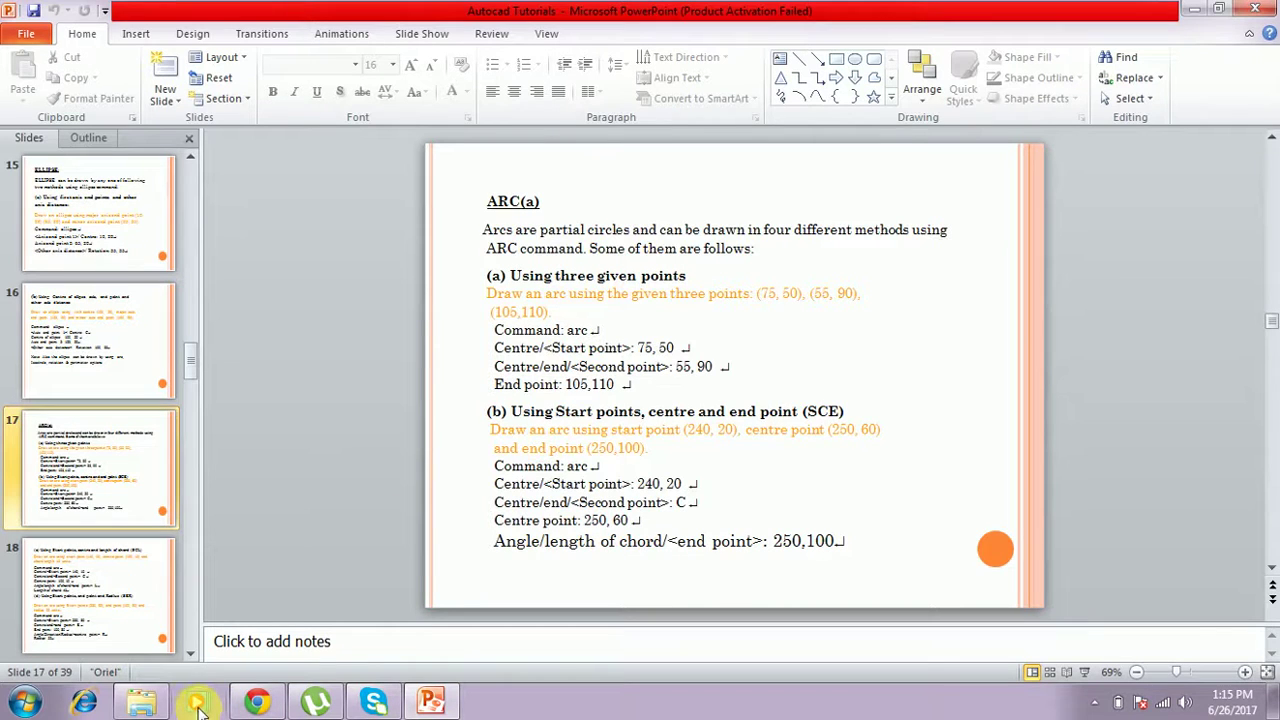
Step: Start AutoCAD Electrical 2014 from the Start menu and close the Welcome window
{"action": "left_click", "coordinate": [22, 706]}
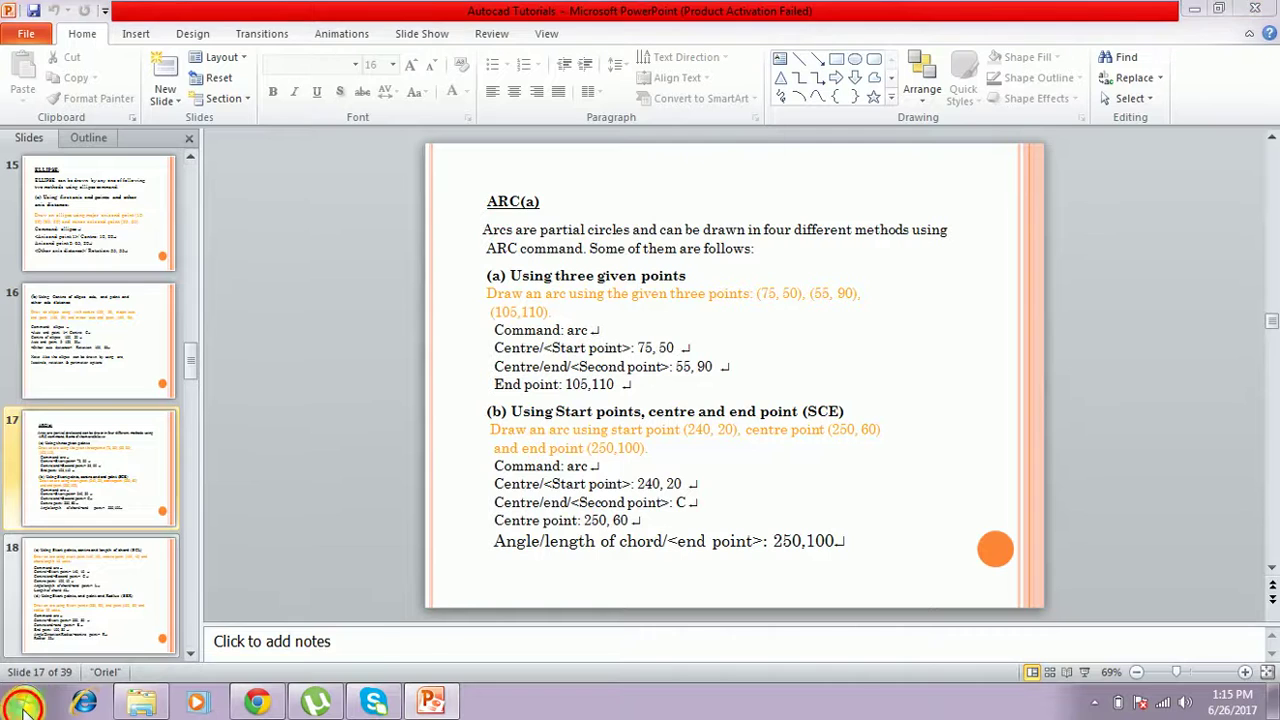
{"action": "left_click", "coordinate": [118, 594]}
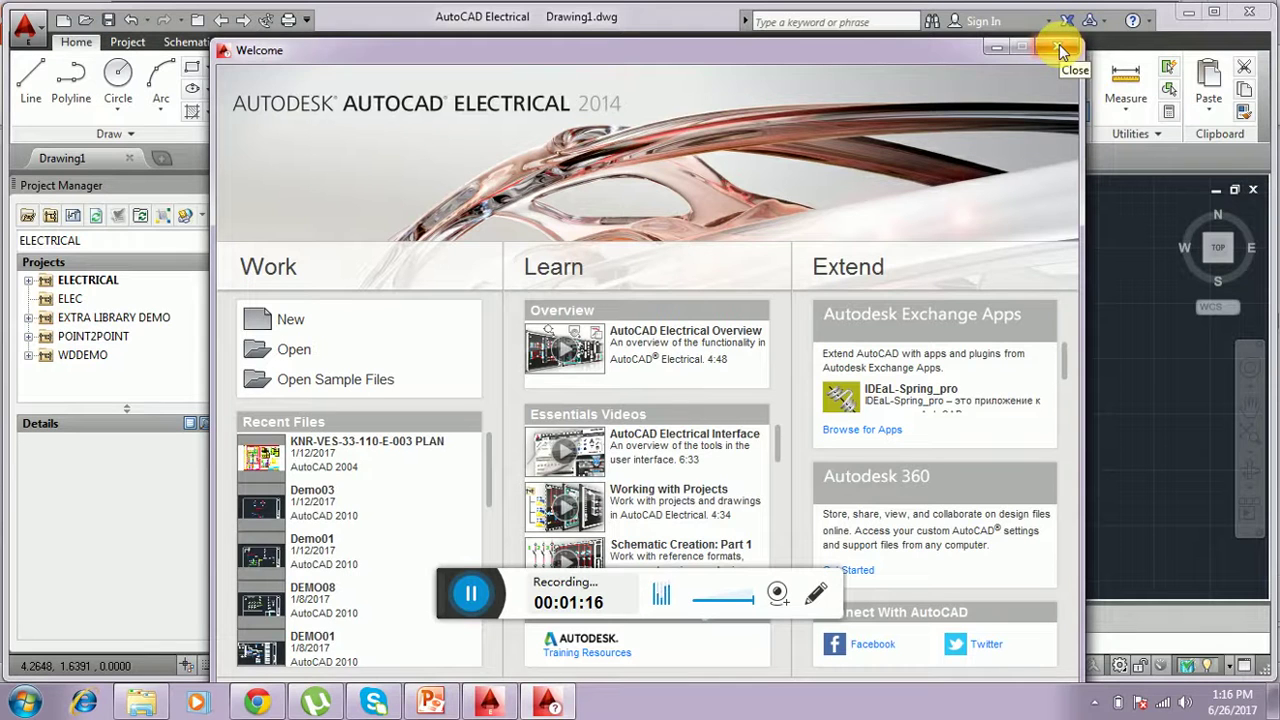
{"action": "left_click", "coordinate": [1059, 46]}
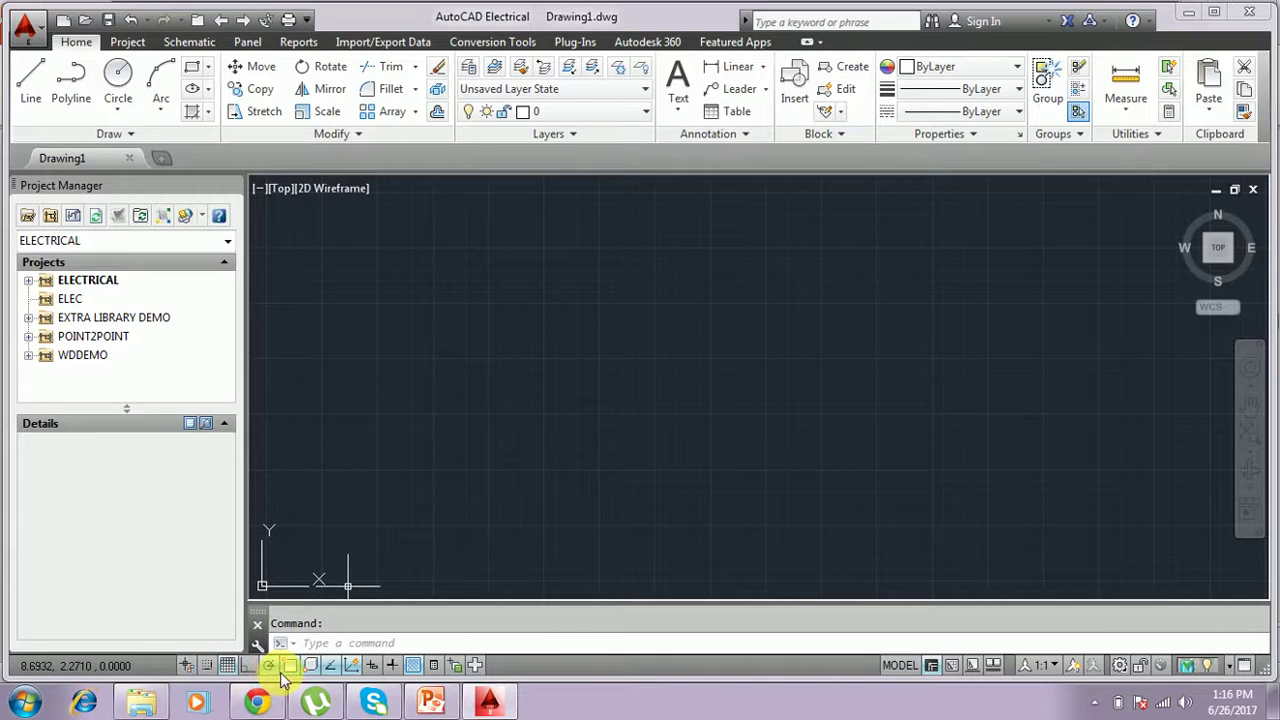
Step: Hide the grid and switch to PowerPoint's three-point arc inputs 75,50, 55,90, 105,110
{"action": "left_click", "coordinate": [228, 666]}
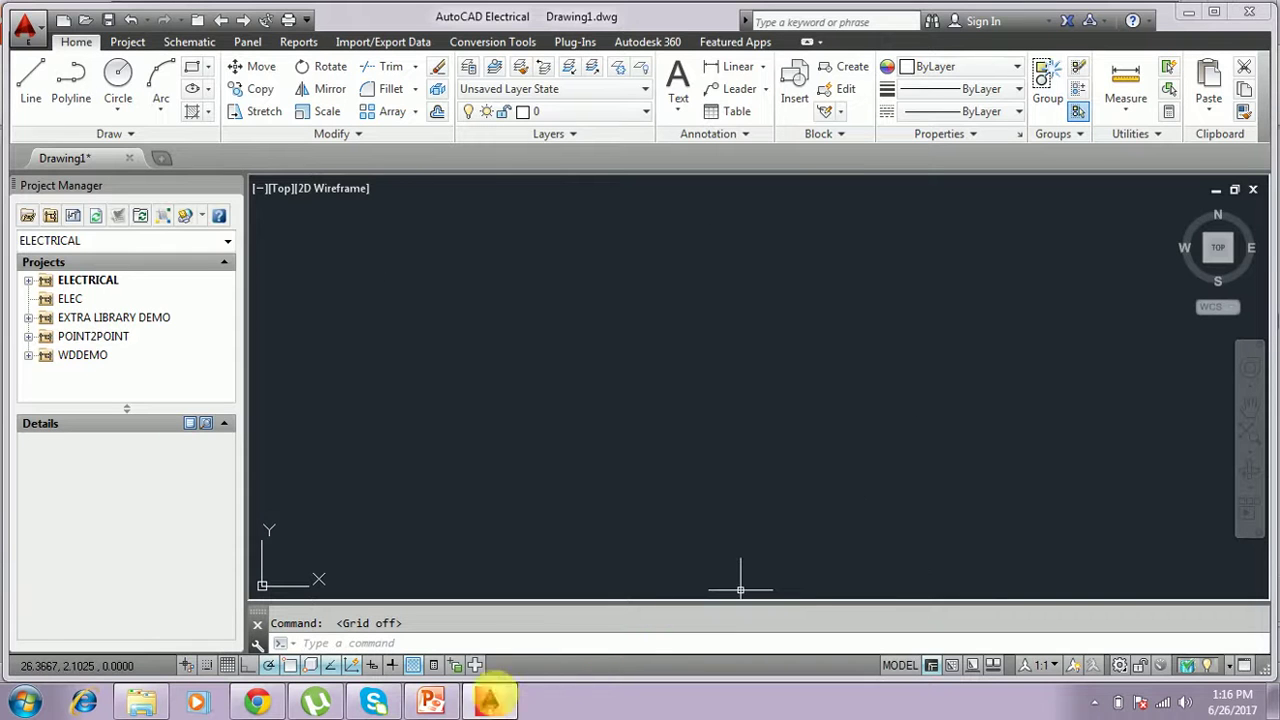
{"action": "left_click", "coordinate": [430, 703]}
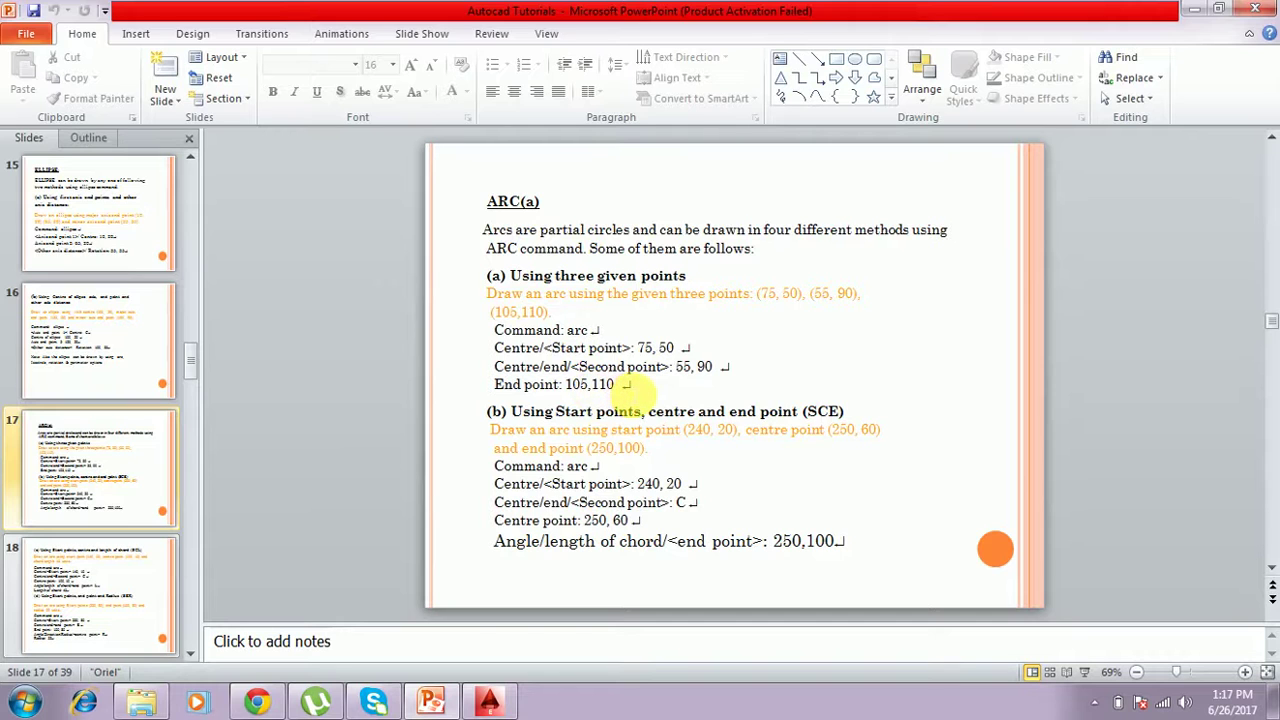
Step: Start an arc with the A command at start point 75,50
{"action": "left_click", "coordinate": [489, 706]}
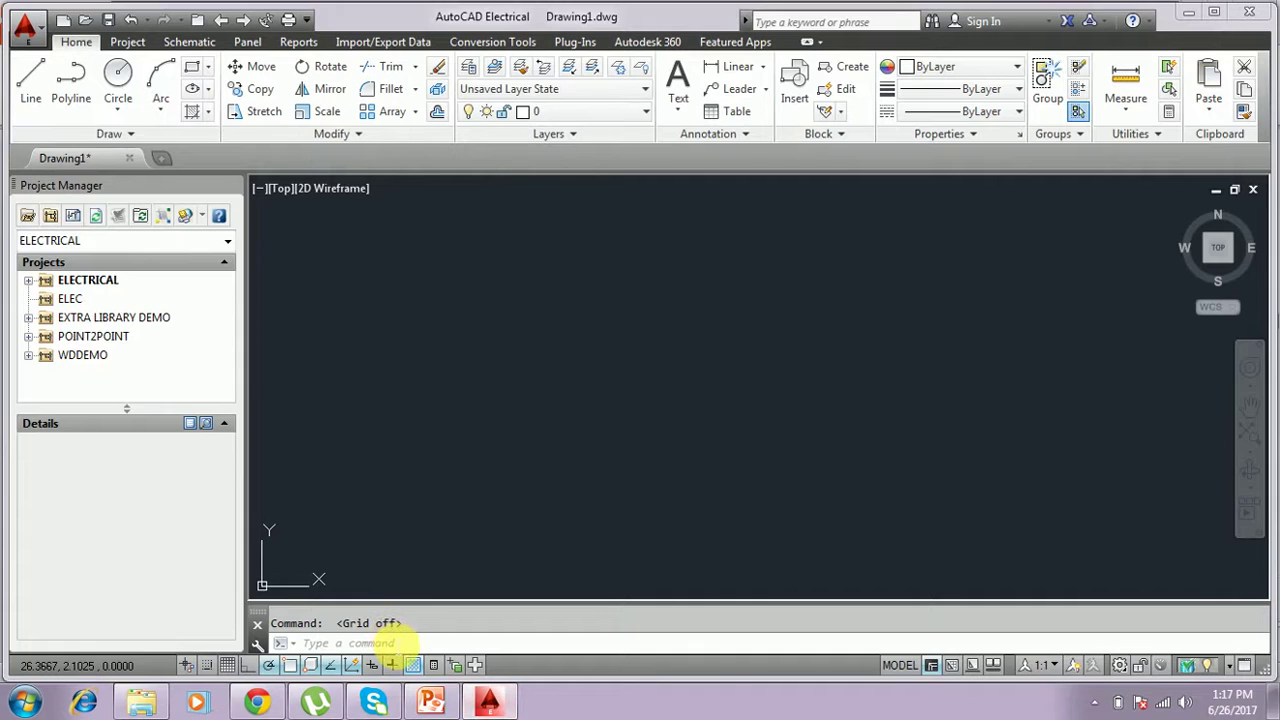
{"action": "left_click", "coordinate": [384, 643]}
{"action": "type", "text": "a"}
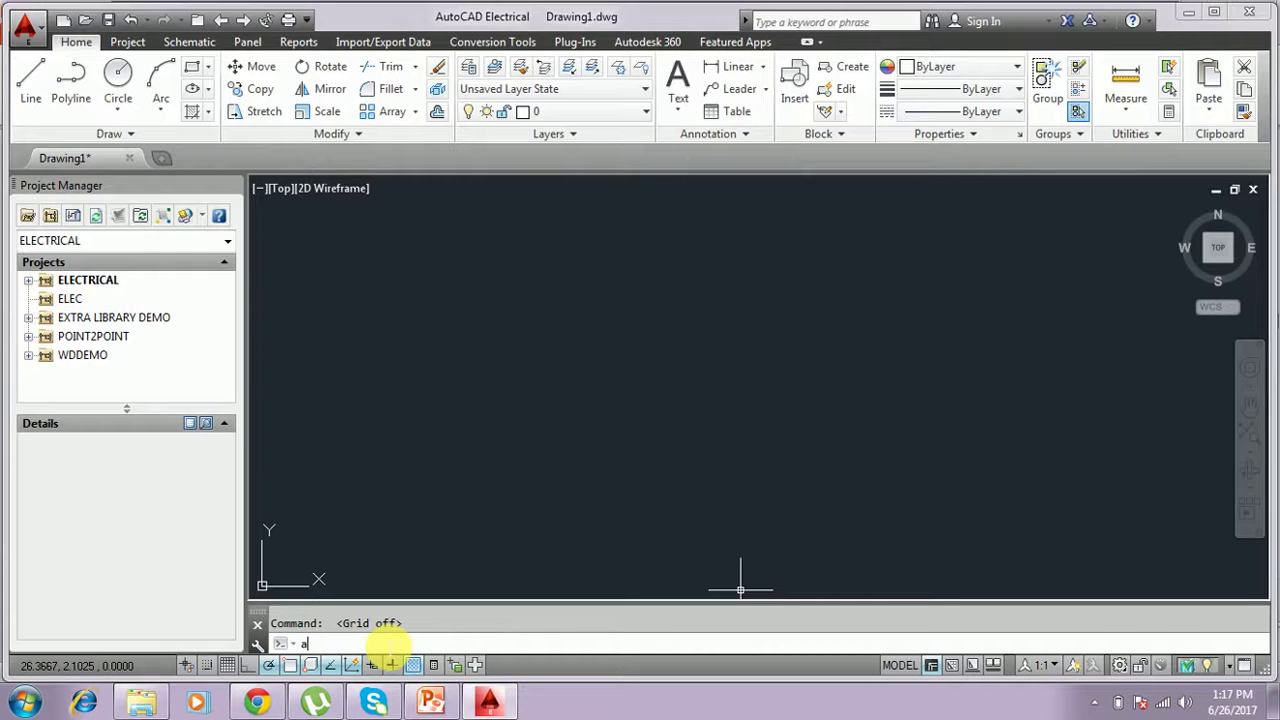
{"action": "key", "text": "Return"}
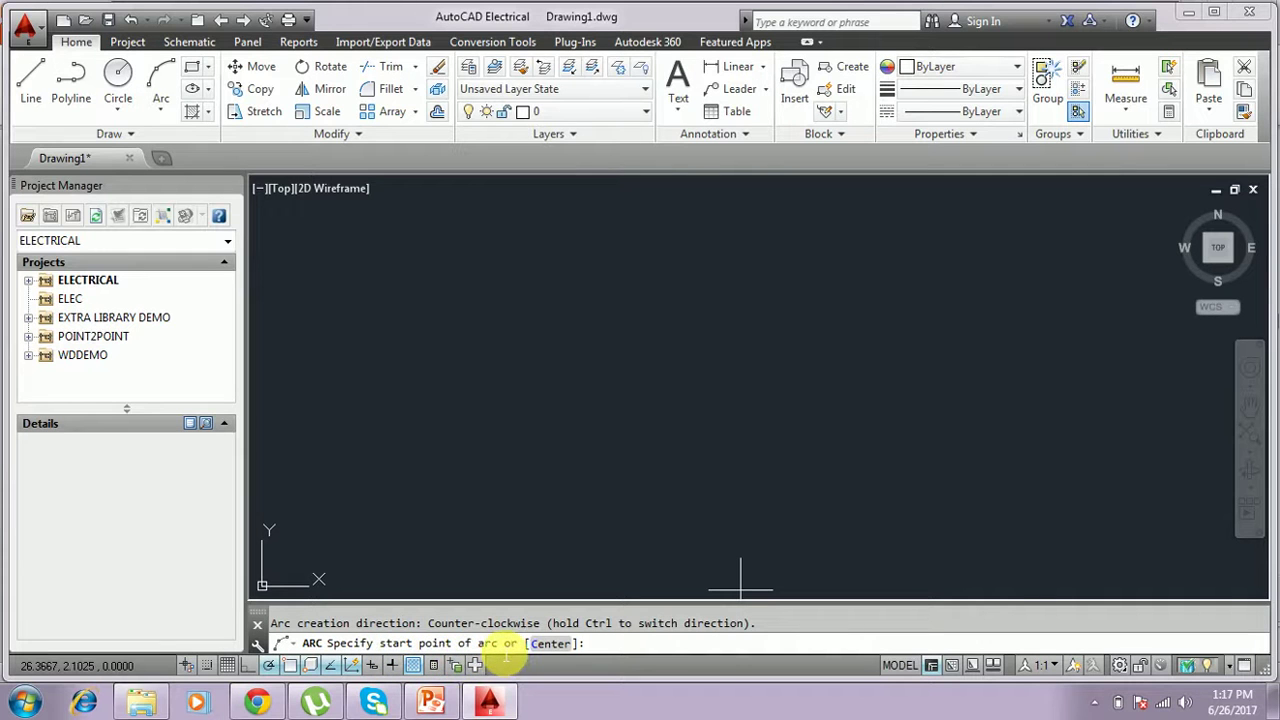
{"action": "left_click", "coordinate": [434, 703]}
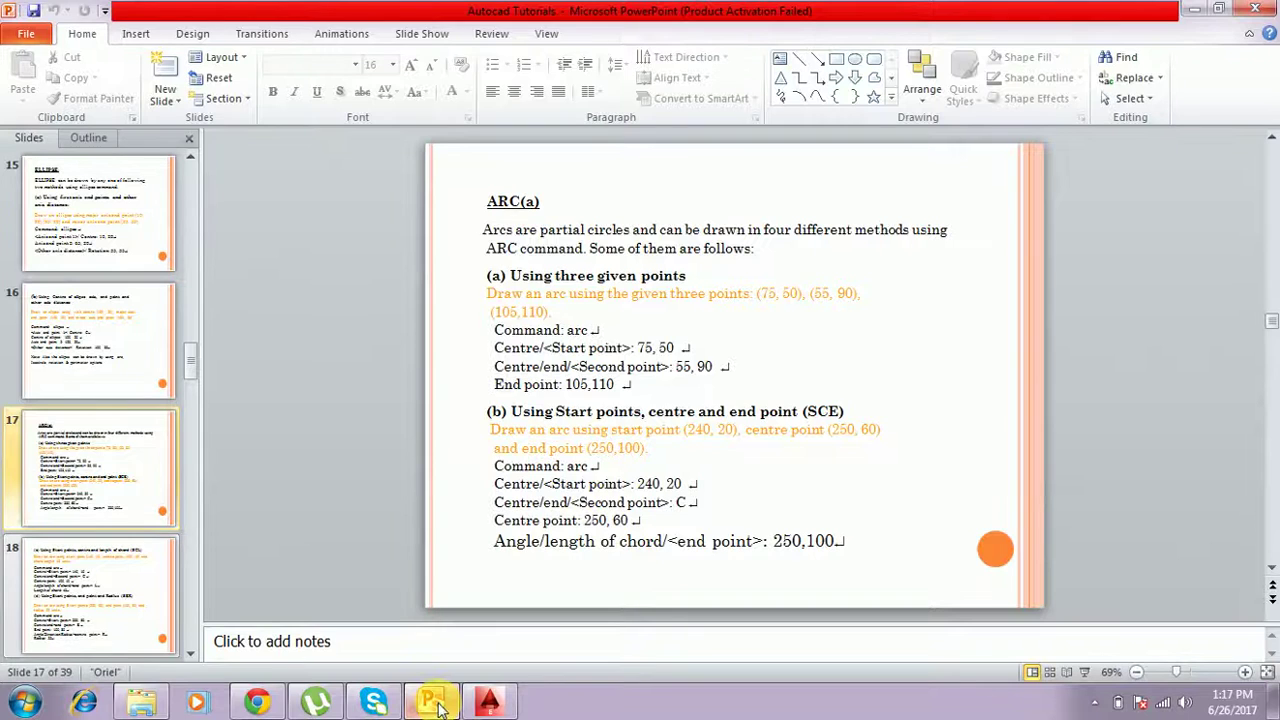
{"action": "left_click", "coordinate": [497, 702]}
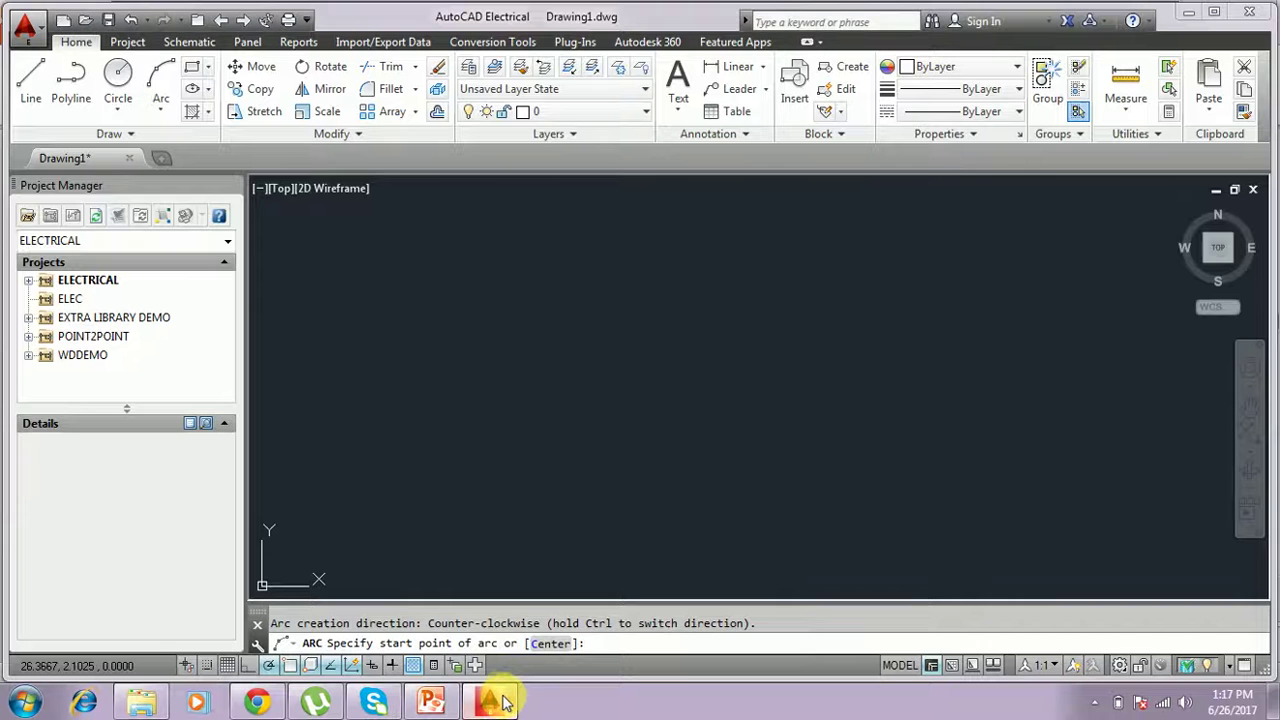
{"action": "type", "text": "75,"}
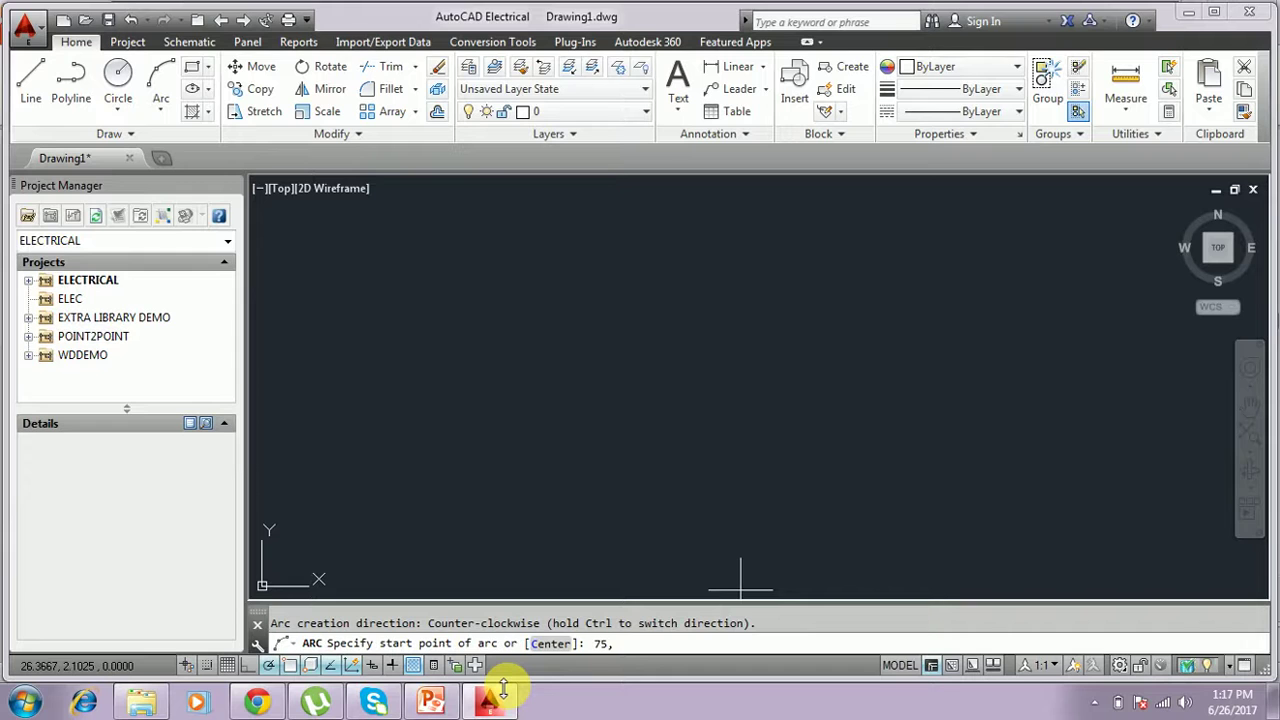
{"action": "type", "text": "50"}
{"action": "key", "text": "Return"}
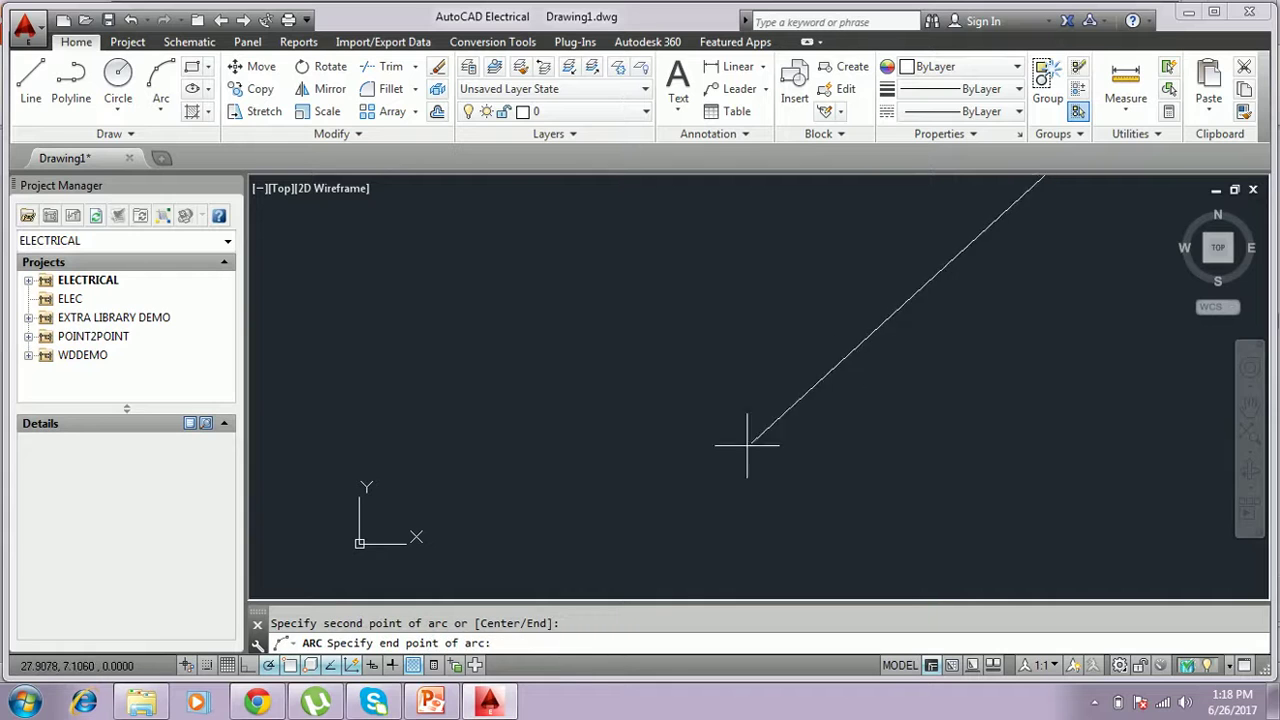
Step: Pick a second point, then cancel the unfinished arc with Esc and pan the view
{"action": "left_click", "coordinate": [855, 388]}
{"action": "scroll", "coordinate": [836, 415], "scroll_direction": "down", "scroll_amount": 2}
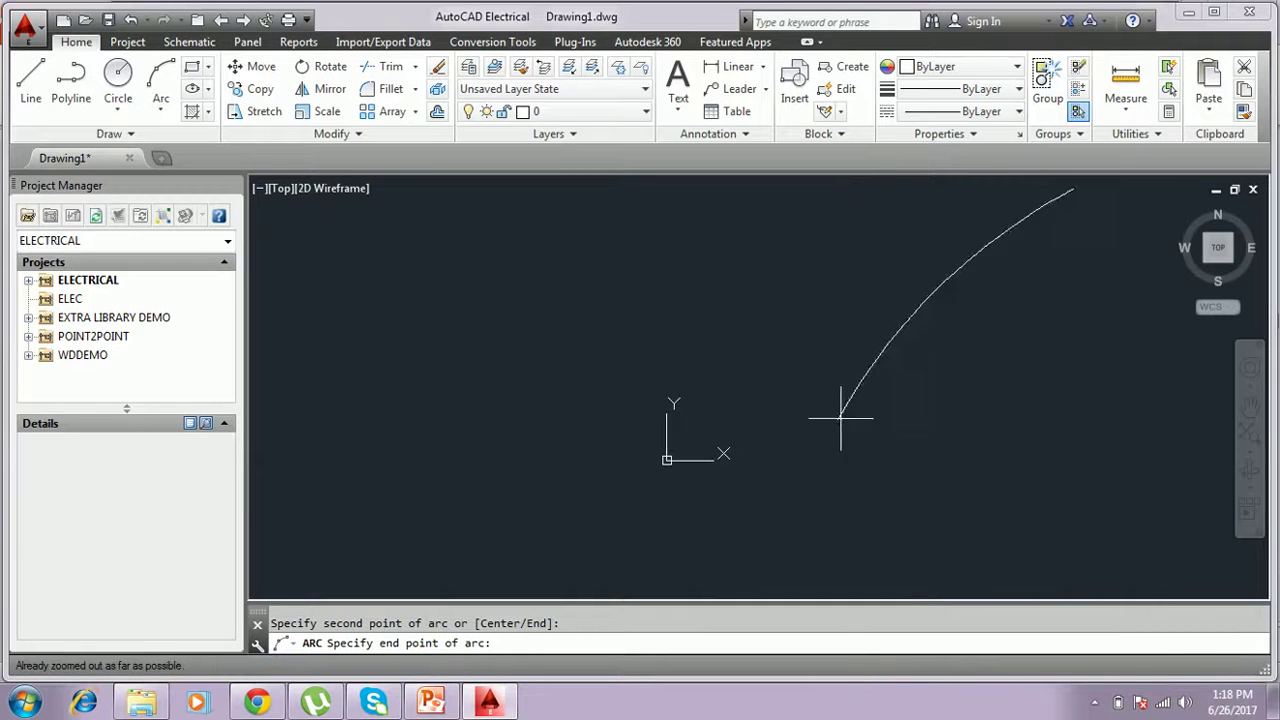
{"action": "key", "text": "Escape"}
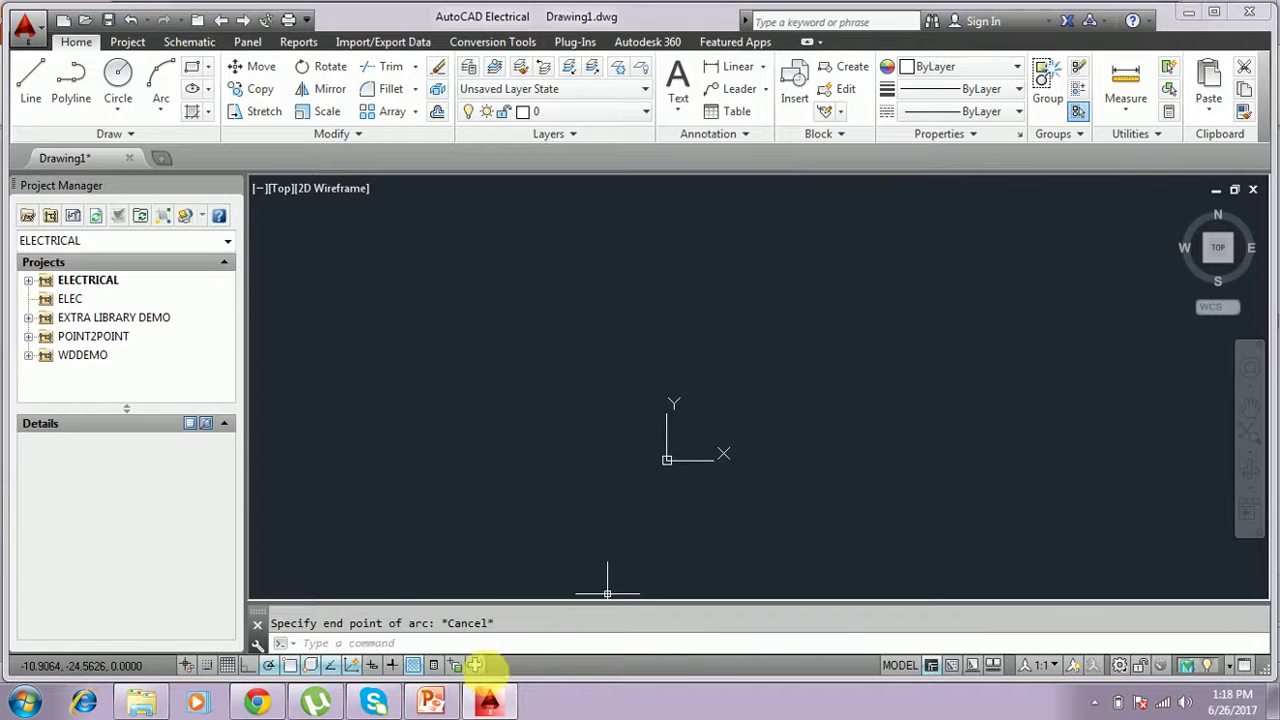
{"action": "mouse_move", "coordinate": [823, 447]}
{"action": "middle_mouse_down"}
{"action": "mouse_move", "coordinate": [680, 475]}
{"action": "mouse_move", "coordinate": [510, 547]}
{"action": "middle_mouse_up"}
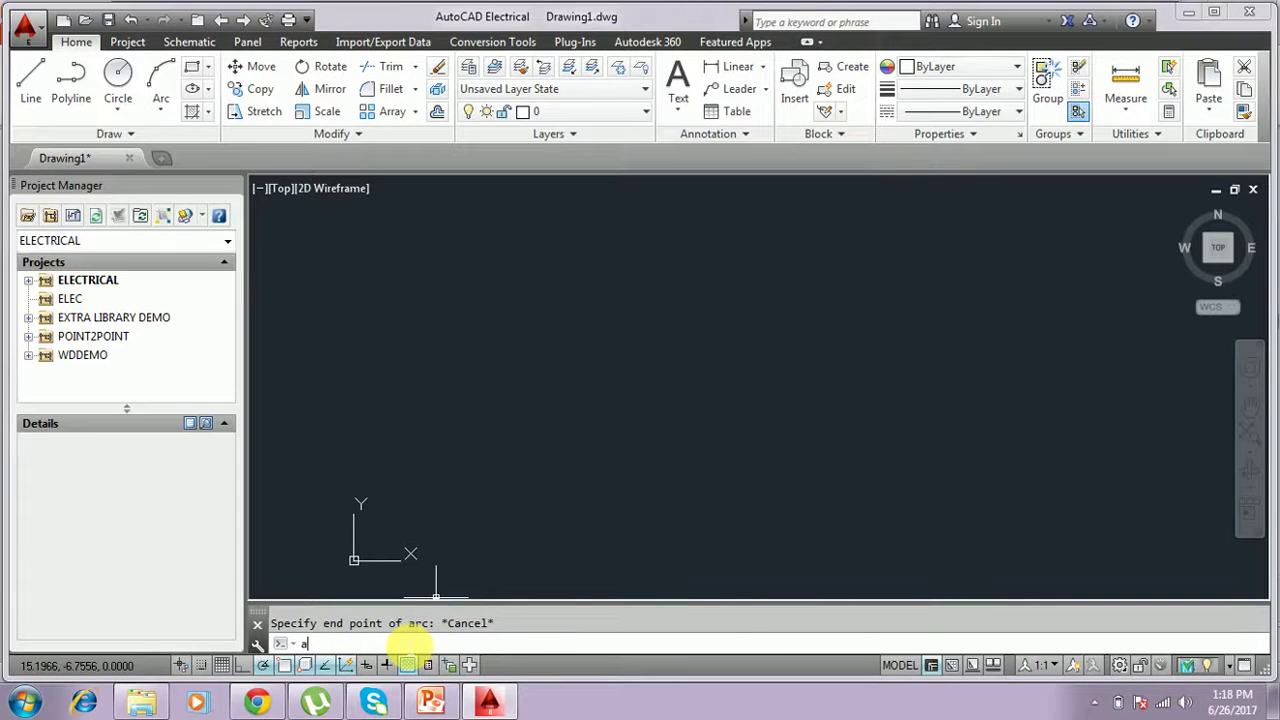
Step: Restart the arc at 75,50 and give 55,90 as its second point
{"action": "type", "text": "a"}
{"action": "key", "text": "Return"}
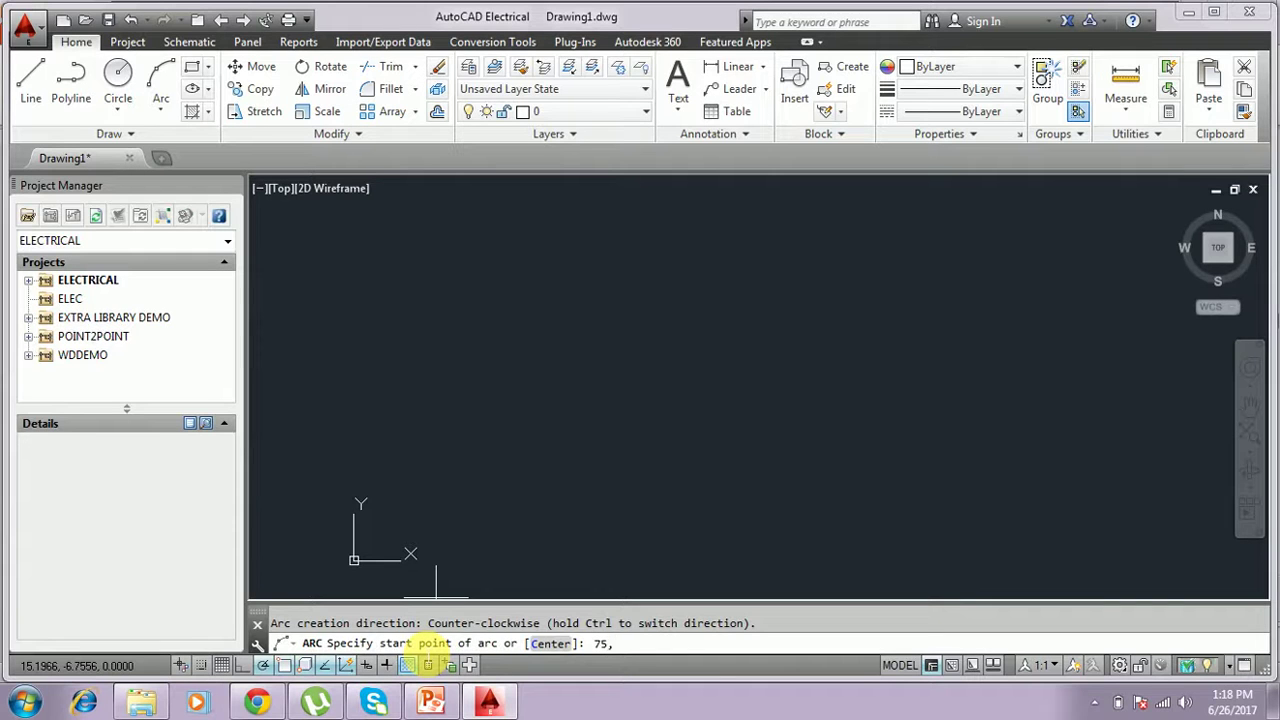
{"action": "type", "text": "75,50"}
{"action": "key", "text": "Return"}
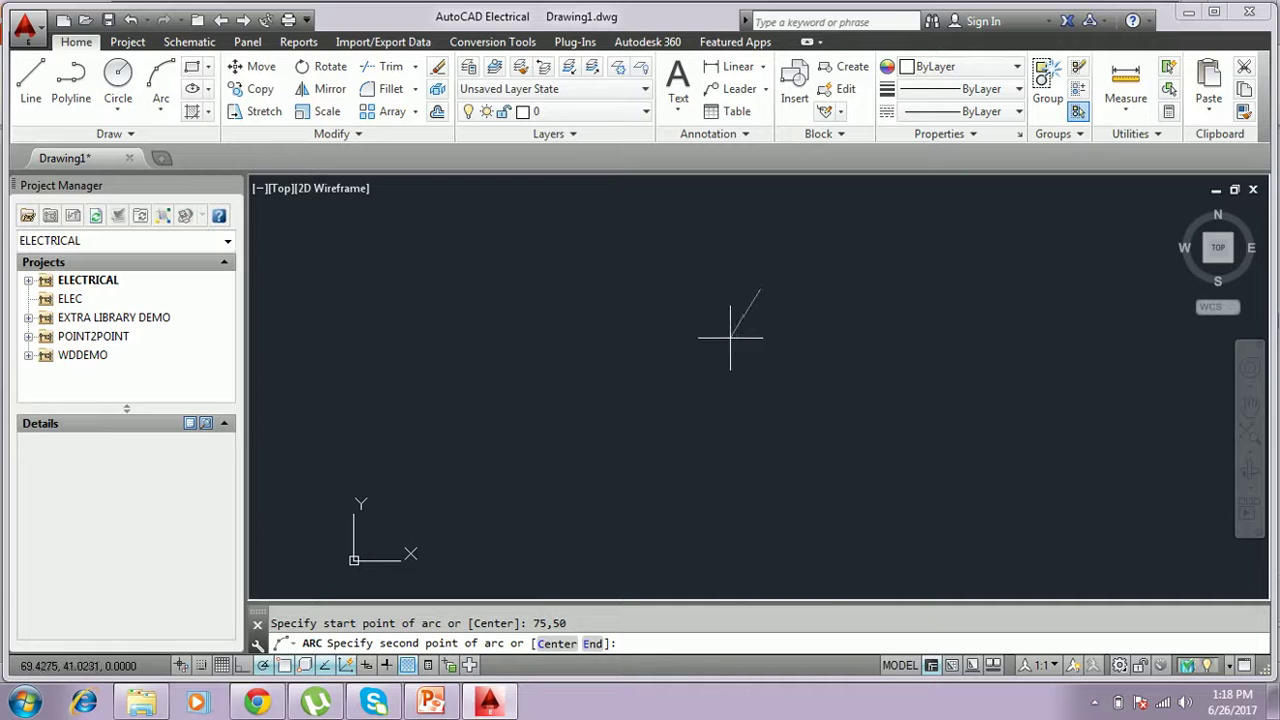
{"action": "left_click", "coordinate": [430, 702]}
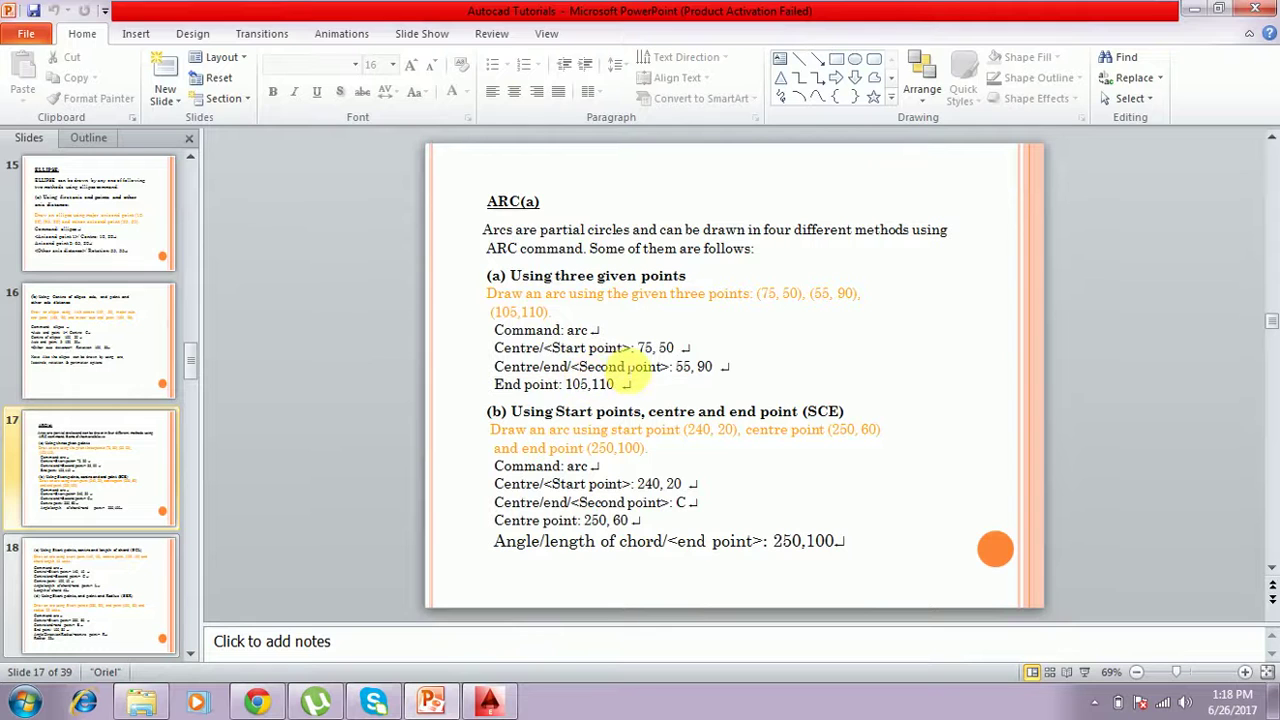
{"action": "left_click", "coordinate": [489, 702]}
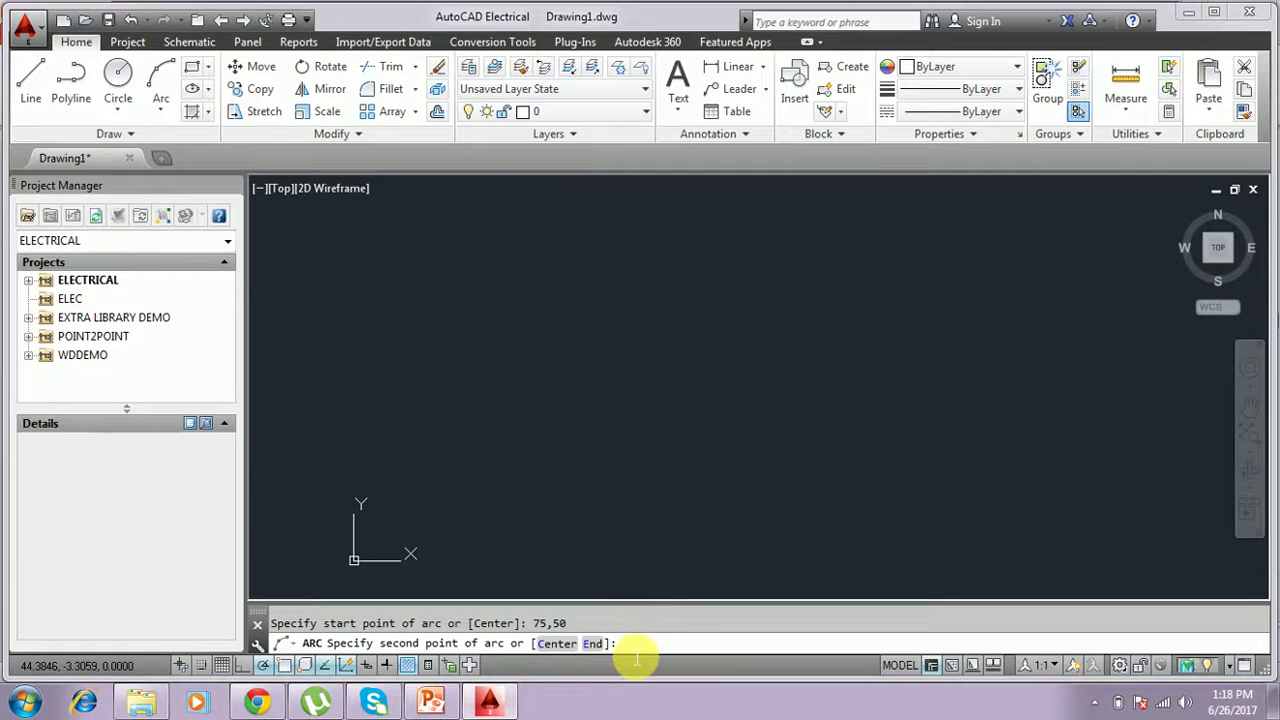
{"action": "type", "text": "55,90"}
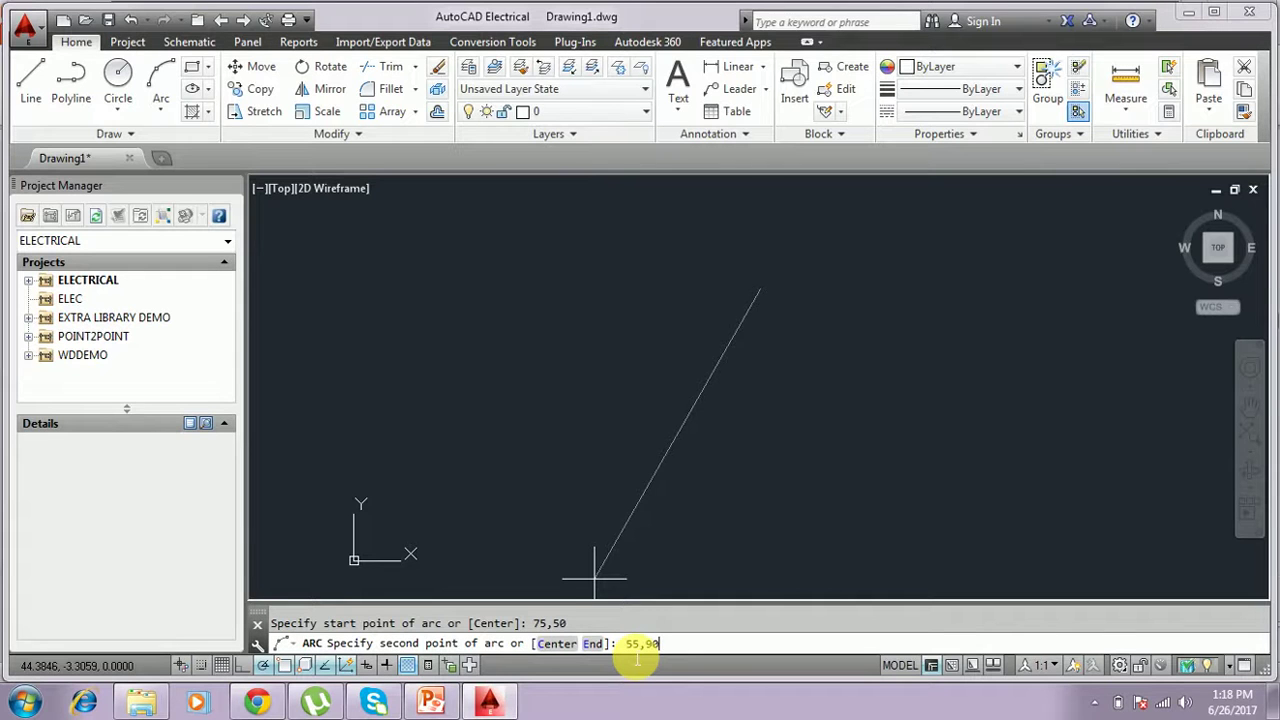
{"action": "key", "text": "Return"}
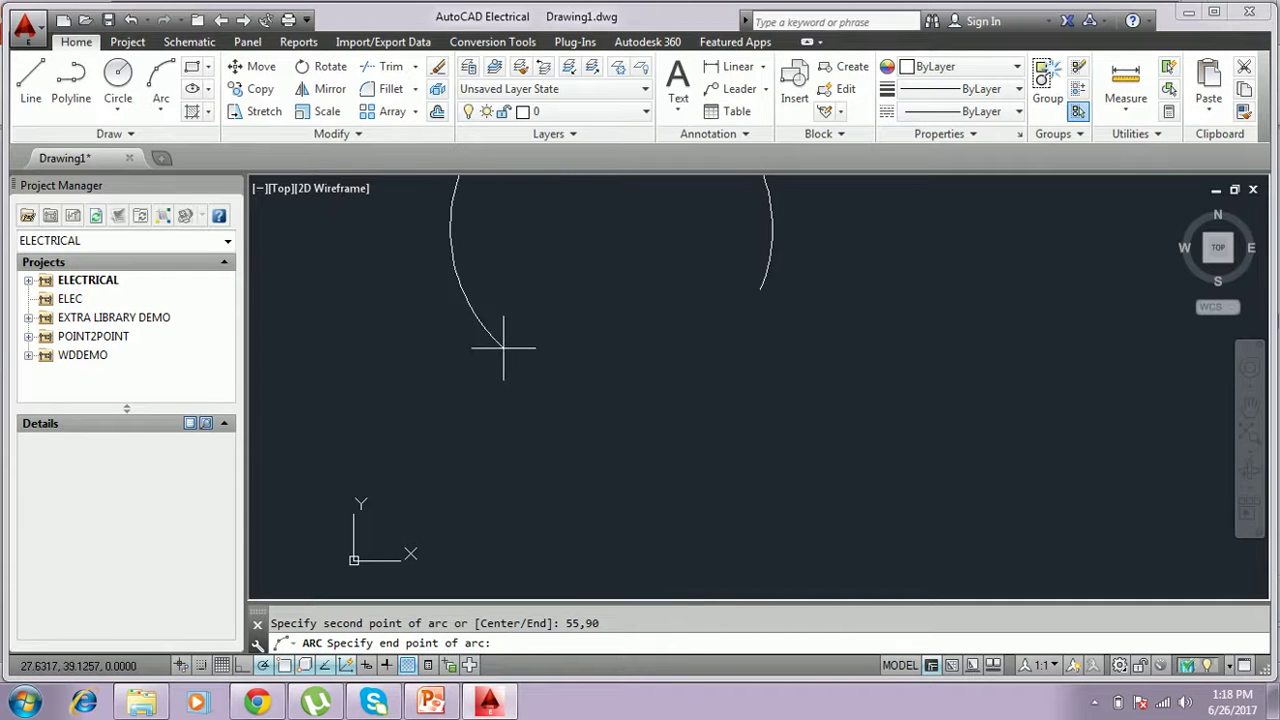
Step: Pan to see the arc preview, then finish the arc at end point 105,110
{"action": "middle_click_drag", "start_coordinate": [494, 488], "coordinate": [496, 508]}
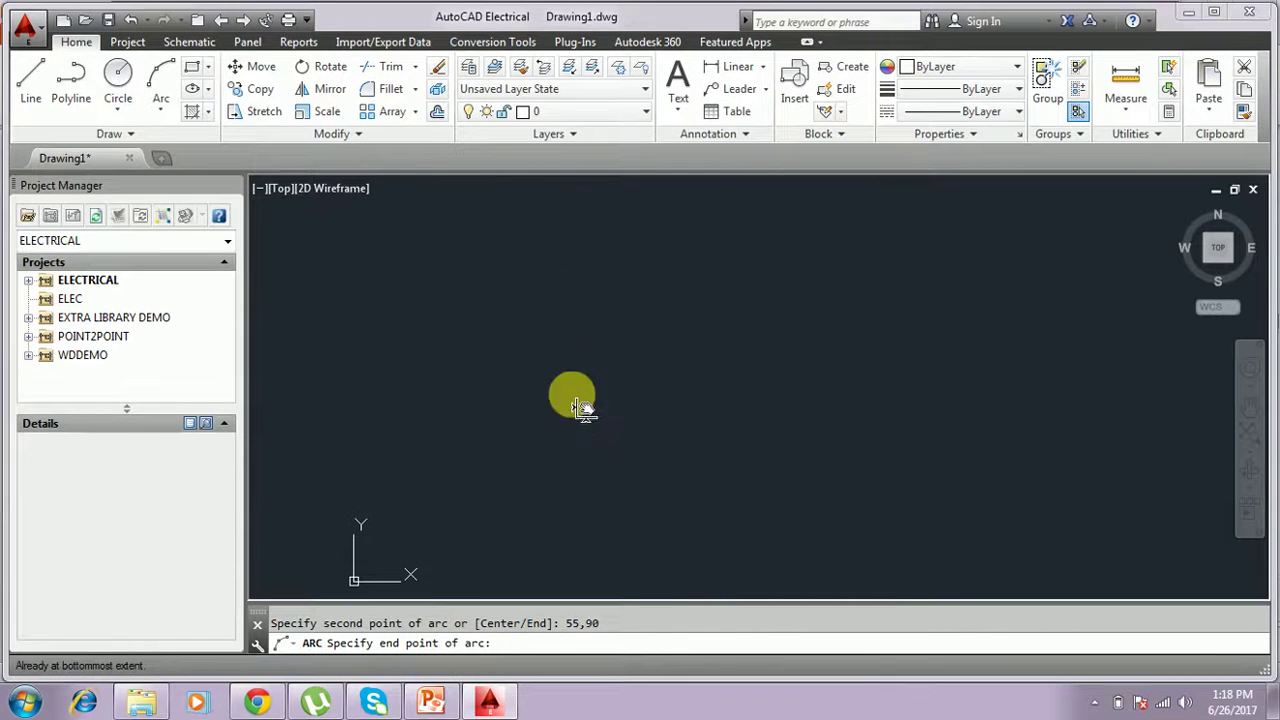
{"action": "middle_click", "coordinate": [591, 357]}
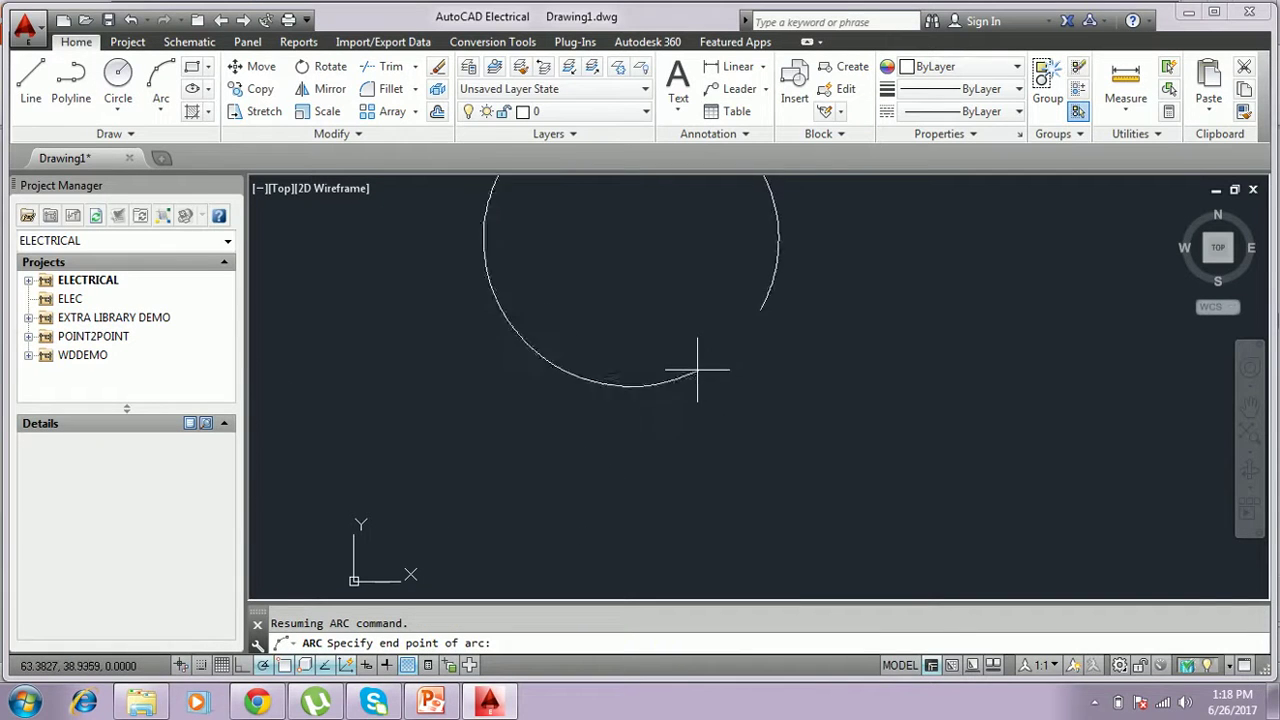
{"action": "middle_click_drag", "start_coordinate": [694, 323], "coordinate": [651, 491]}
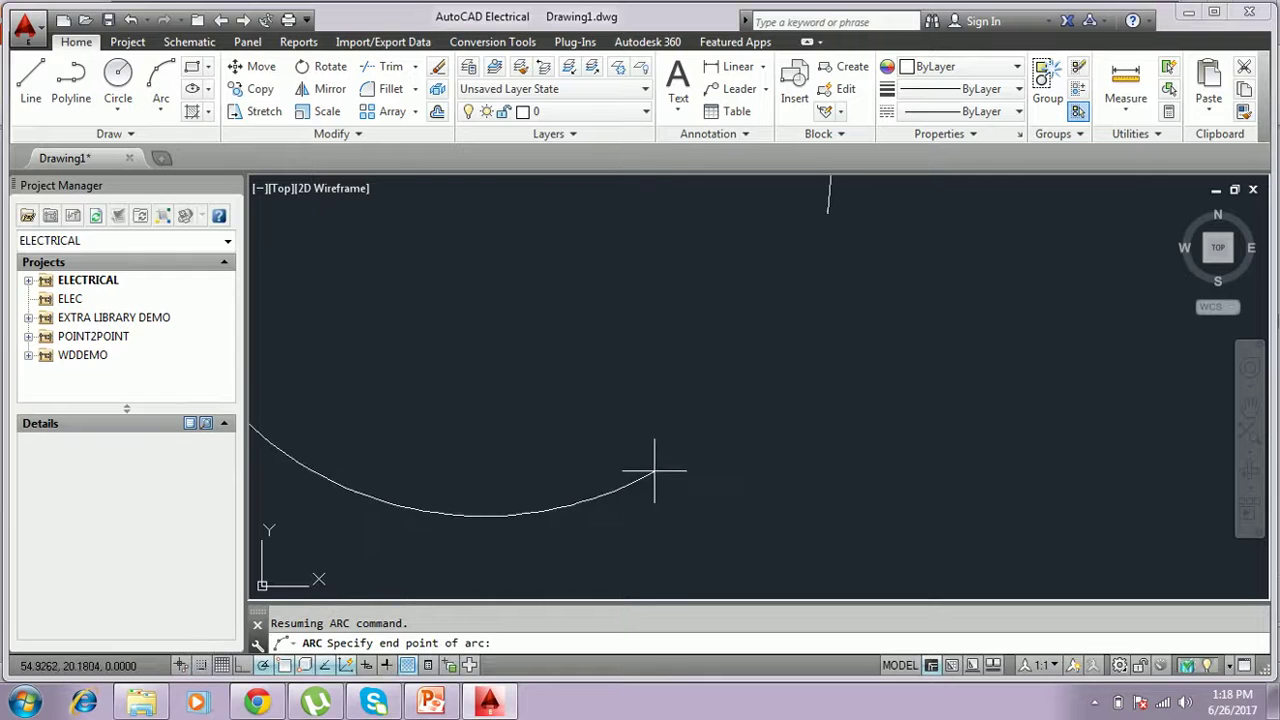
{"action": "middle_click_drag", "start_coordinate": [678, 296], "coordinate": [605, 482]}
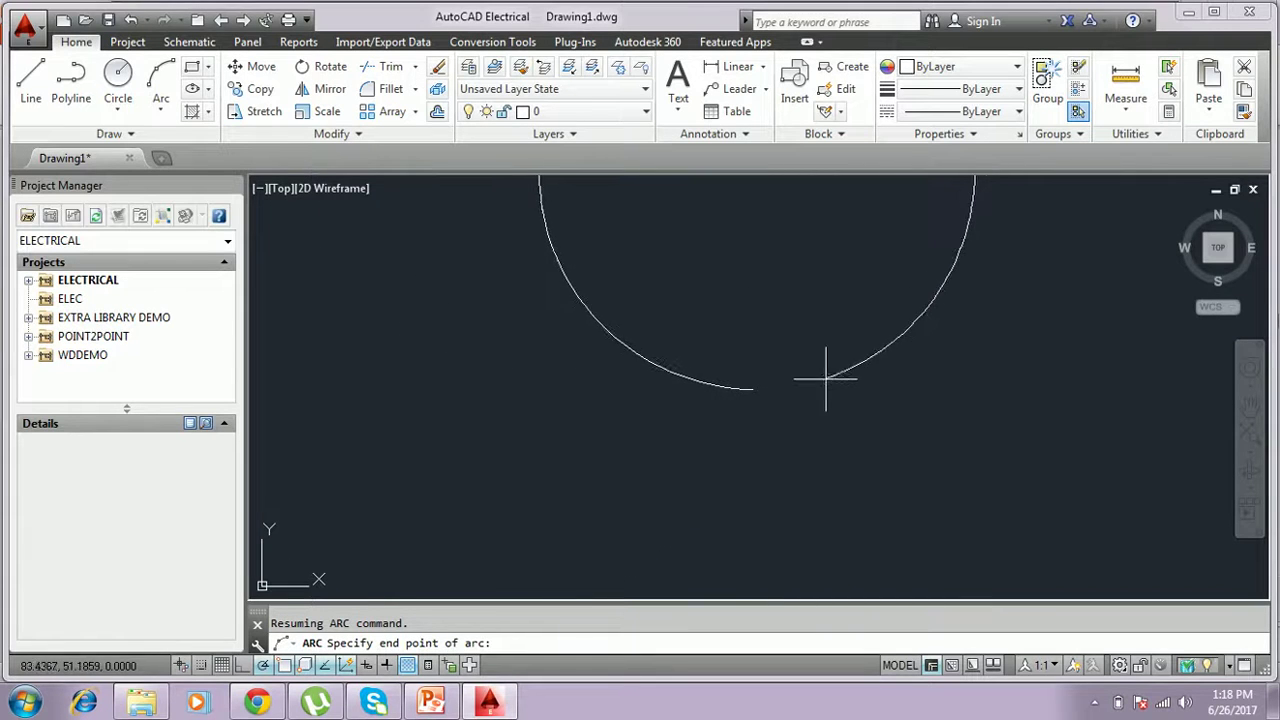
{"action": "left_click", "coordinate": [618, 598]}
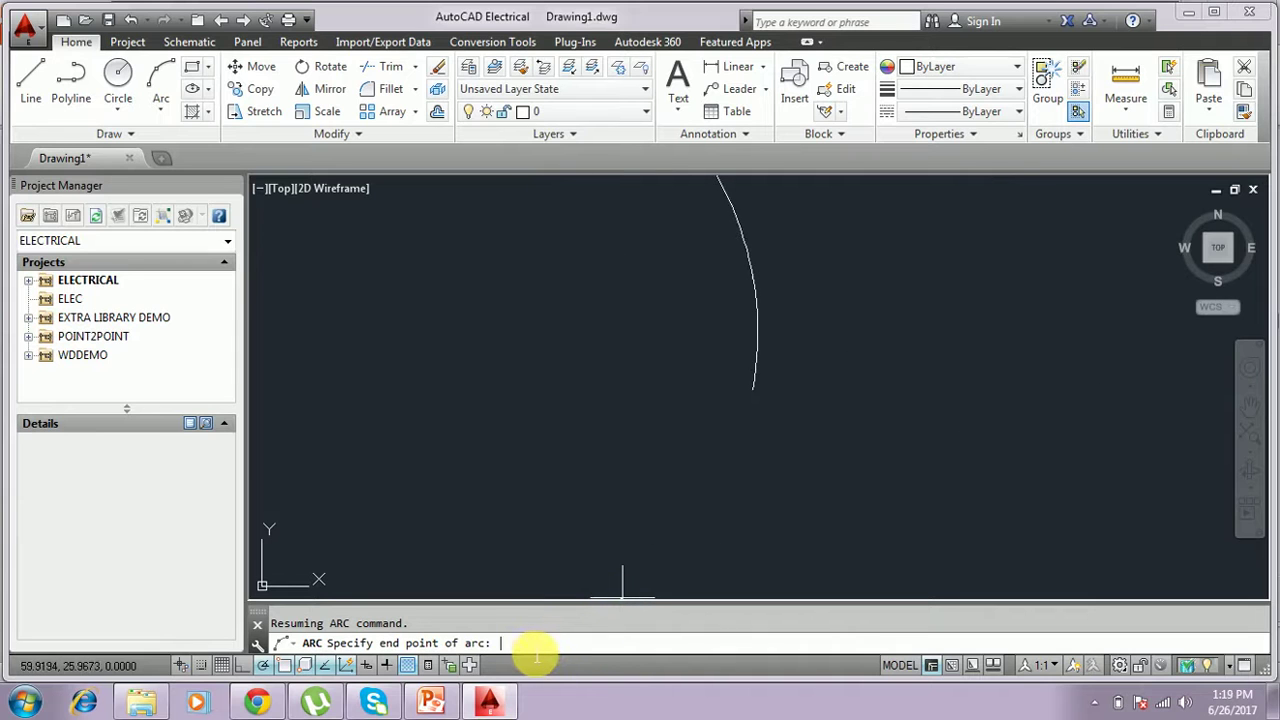
{"action": "left_click", "coordinate": [430, 702]}
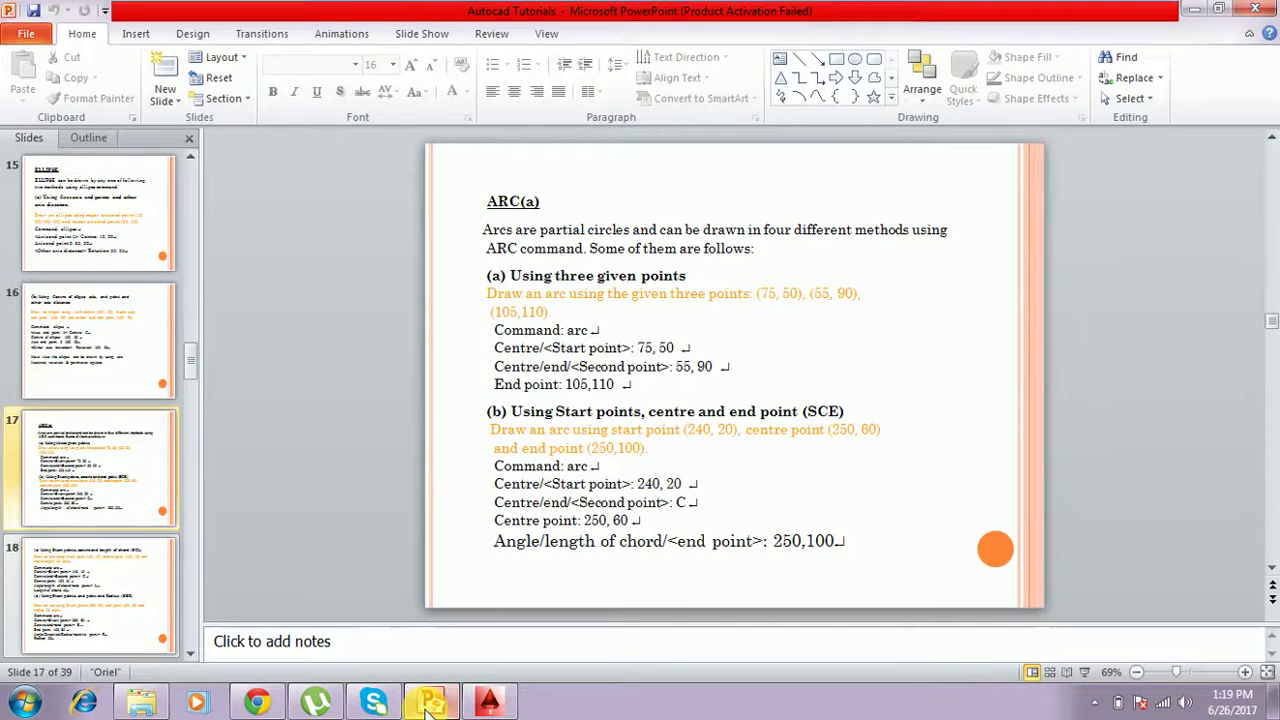
{"action": "left_click", "coordinate": [485, 702]}
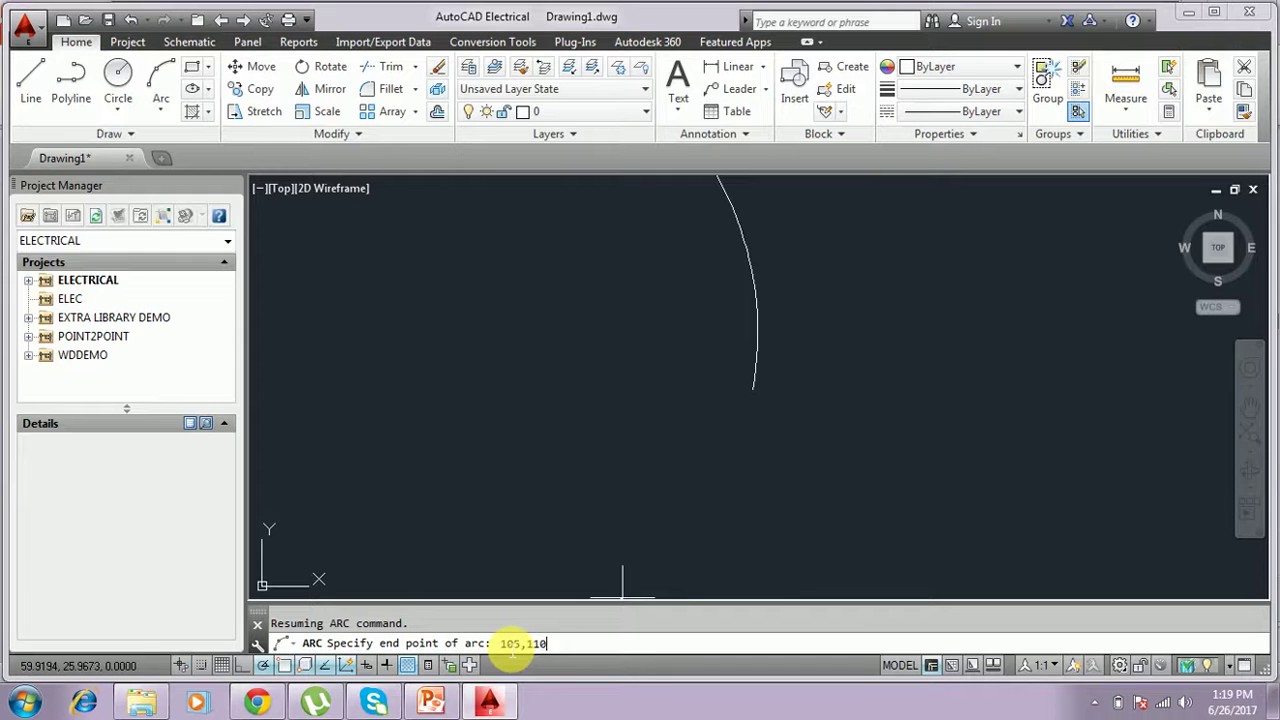
{"action": "key", "text": "Return"}
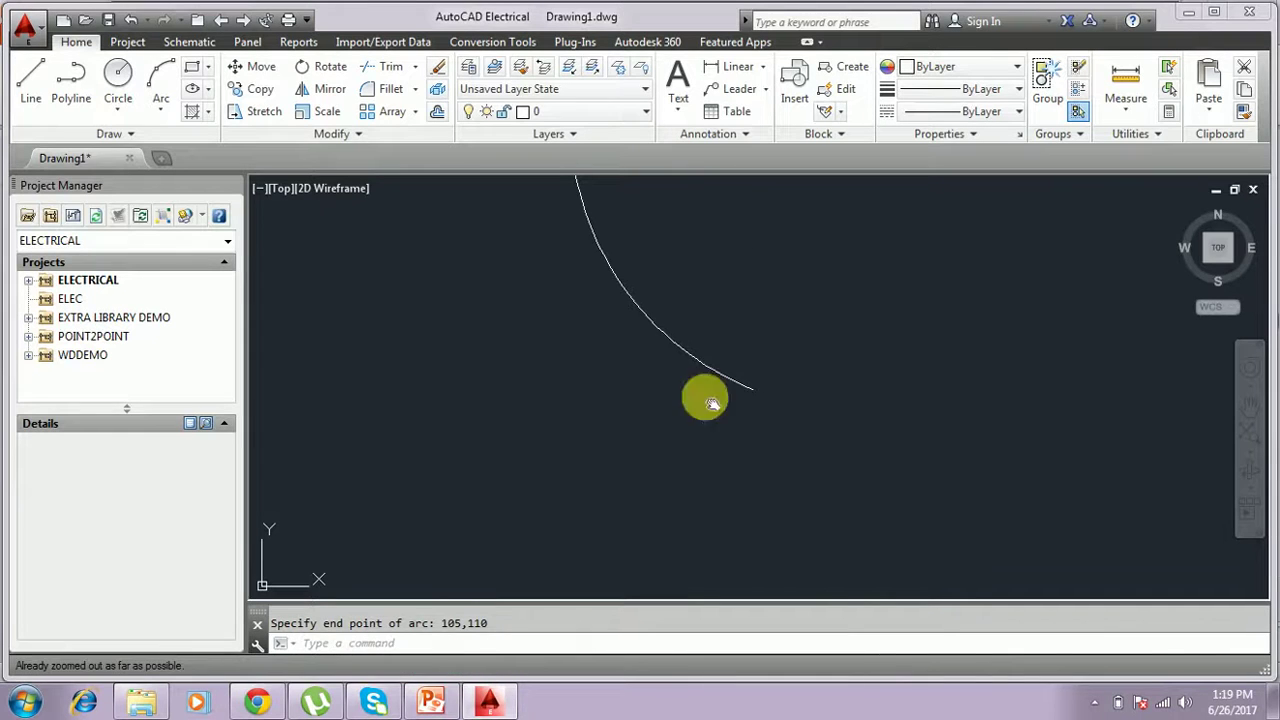
{"action": "scroll", "coordinate": [700, 391], "scroll_direction": "down", "scroll_amount": 5}
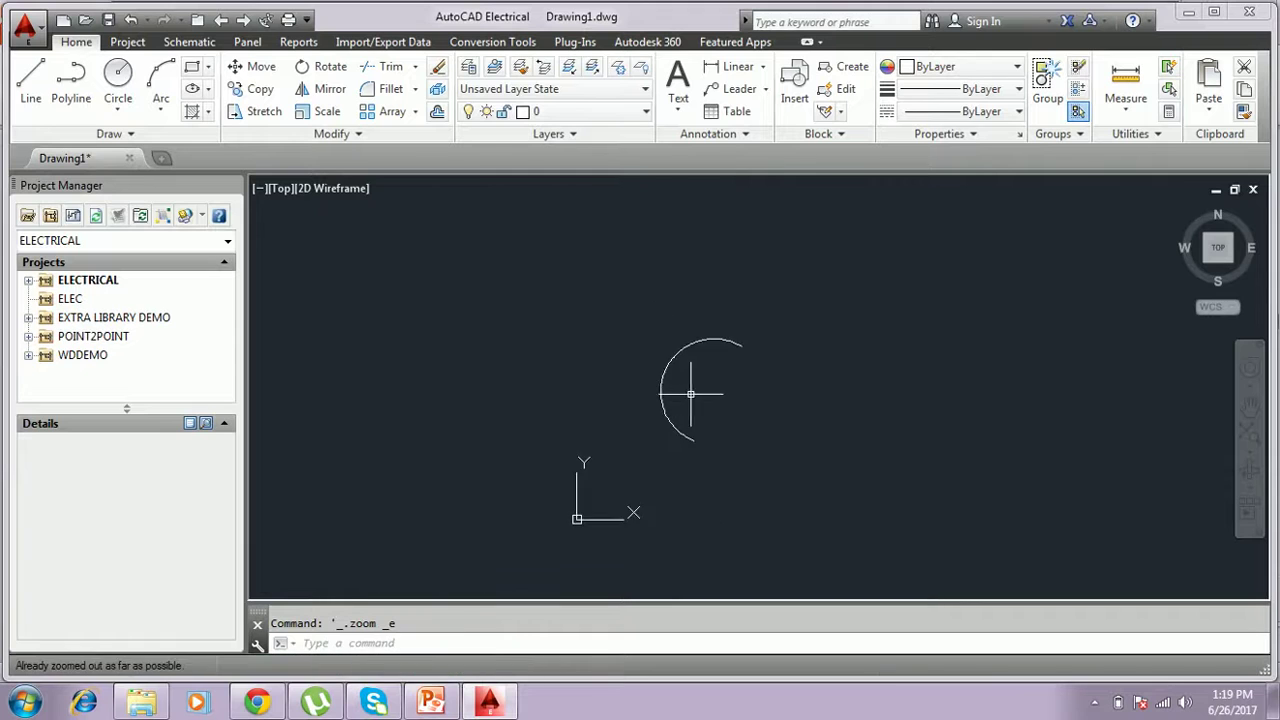
Step: Zoom to fit the drawing and show the method (b) start-centre-end arc inputs
{"action": "middle_click", "coordinate": [700, 423]}
{"action": "middle_click", "coordinate": [700, 423]}
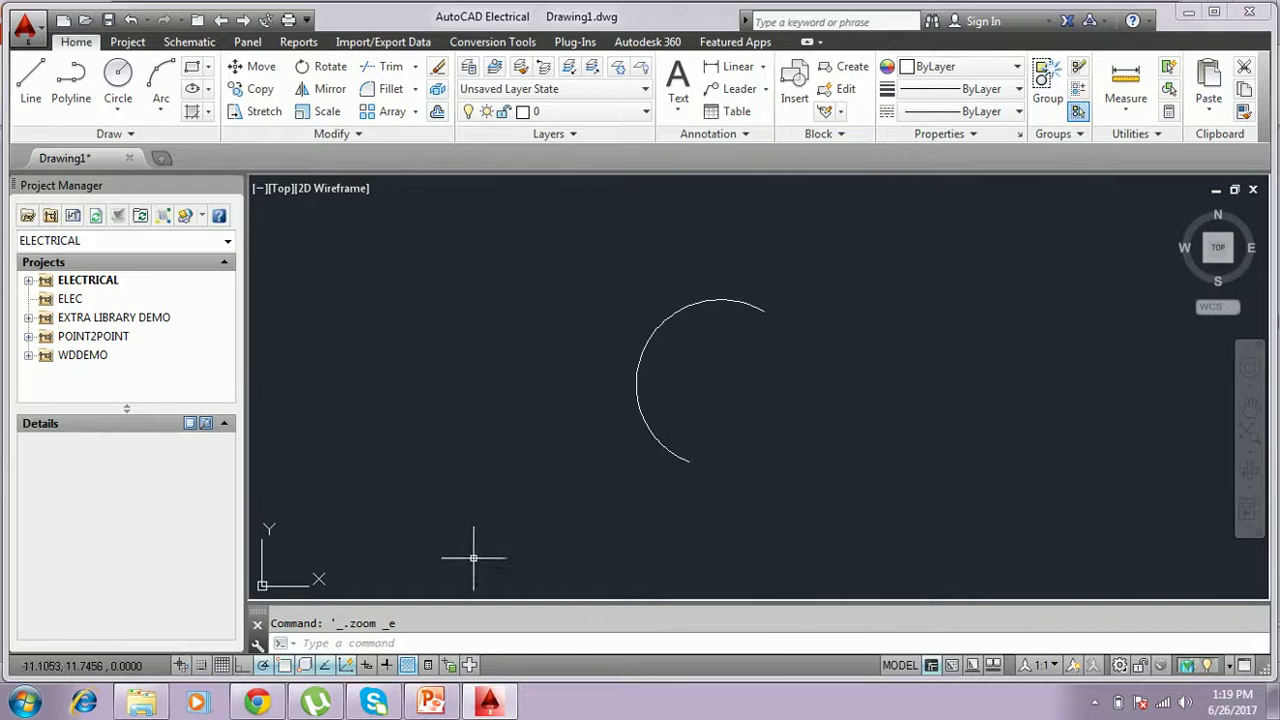
{"action": "left_click", "coordinate": [430, 703]}
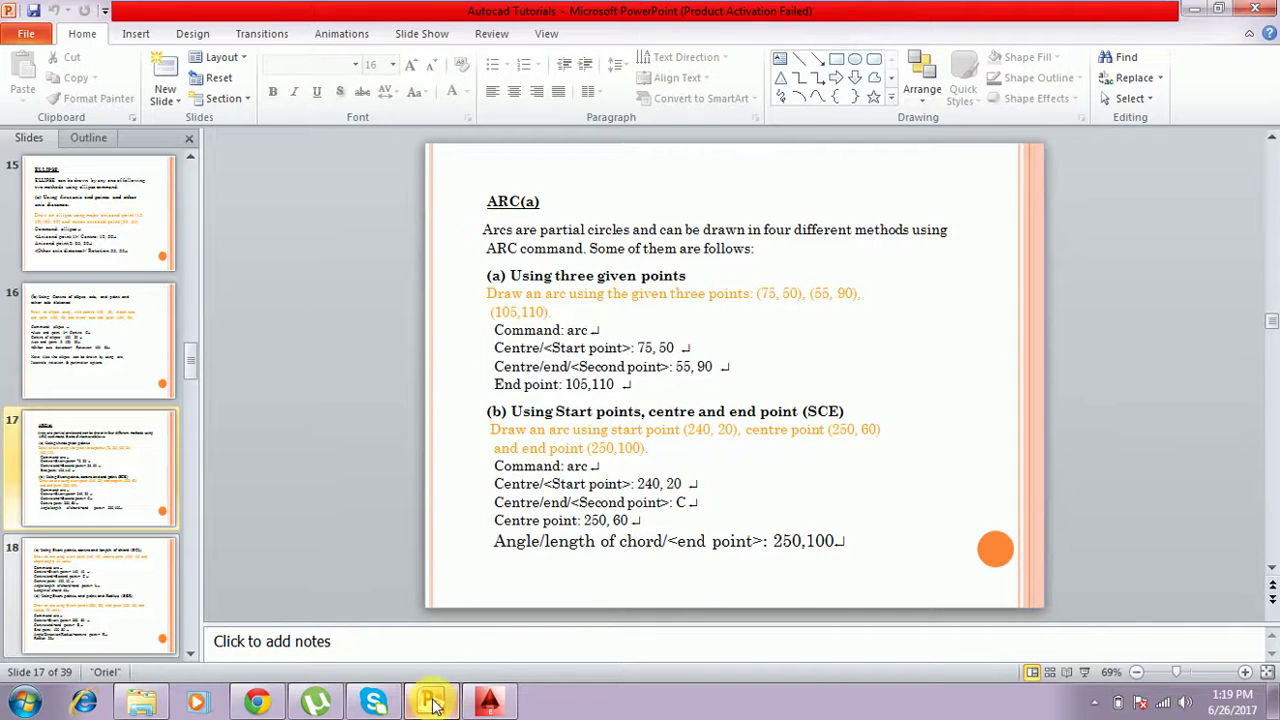
Step: Start a new arc at 240,20 and pan the drawing to make room
{"action": "left_click", "coordinate": [487, 705]}
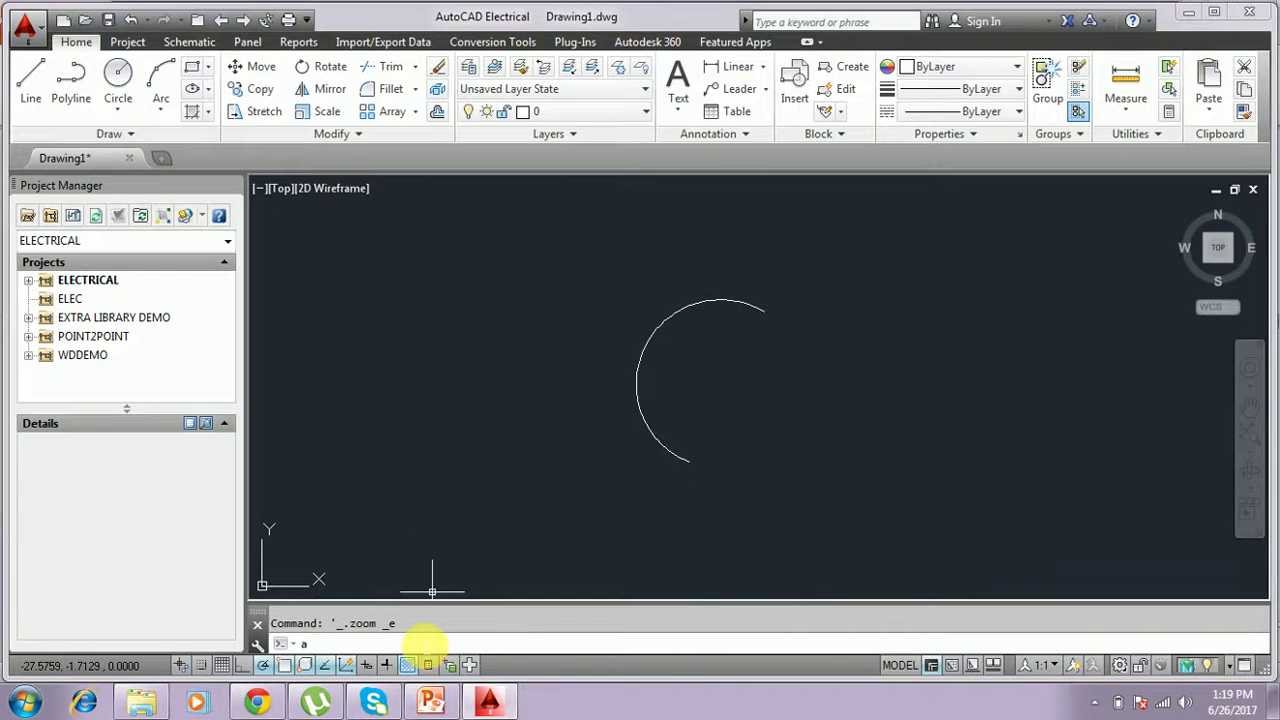
{"action": "type", "text": "a"}
{"action": "key", "text": "Return"}
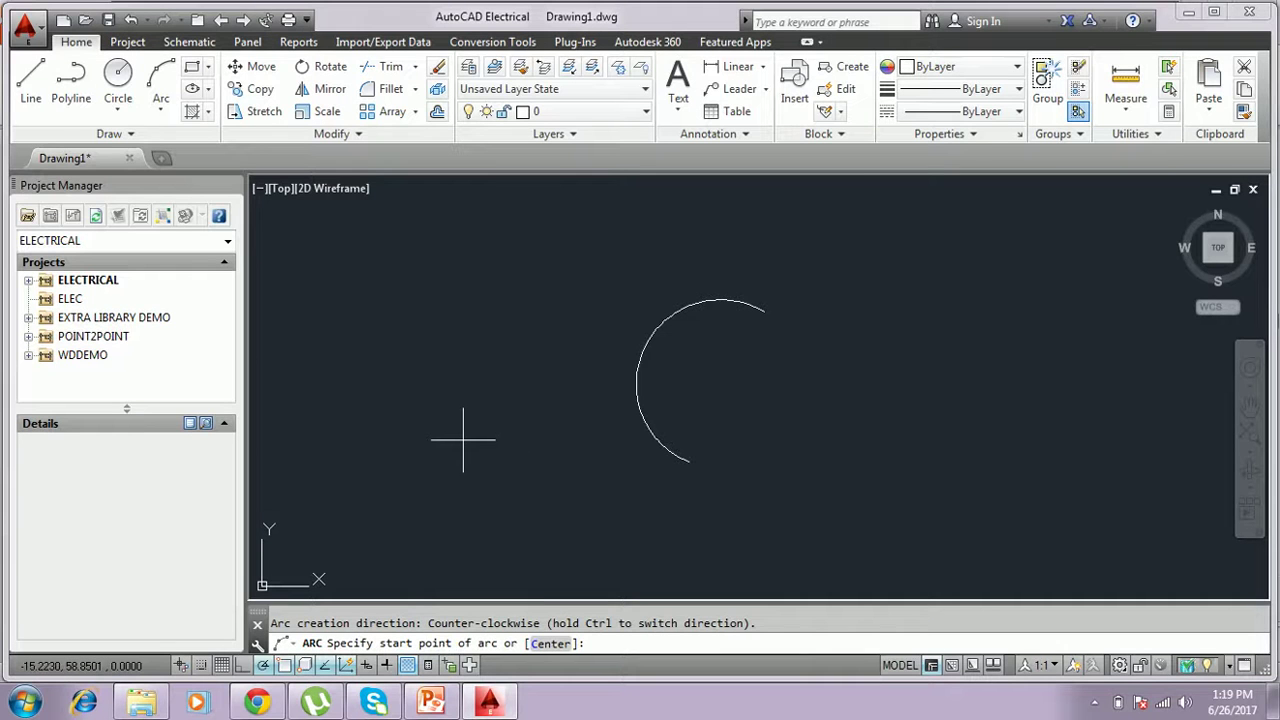
{"action": "left_click", "coordinate": [434, 703]}
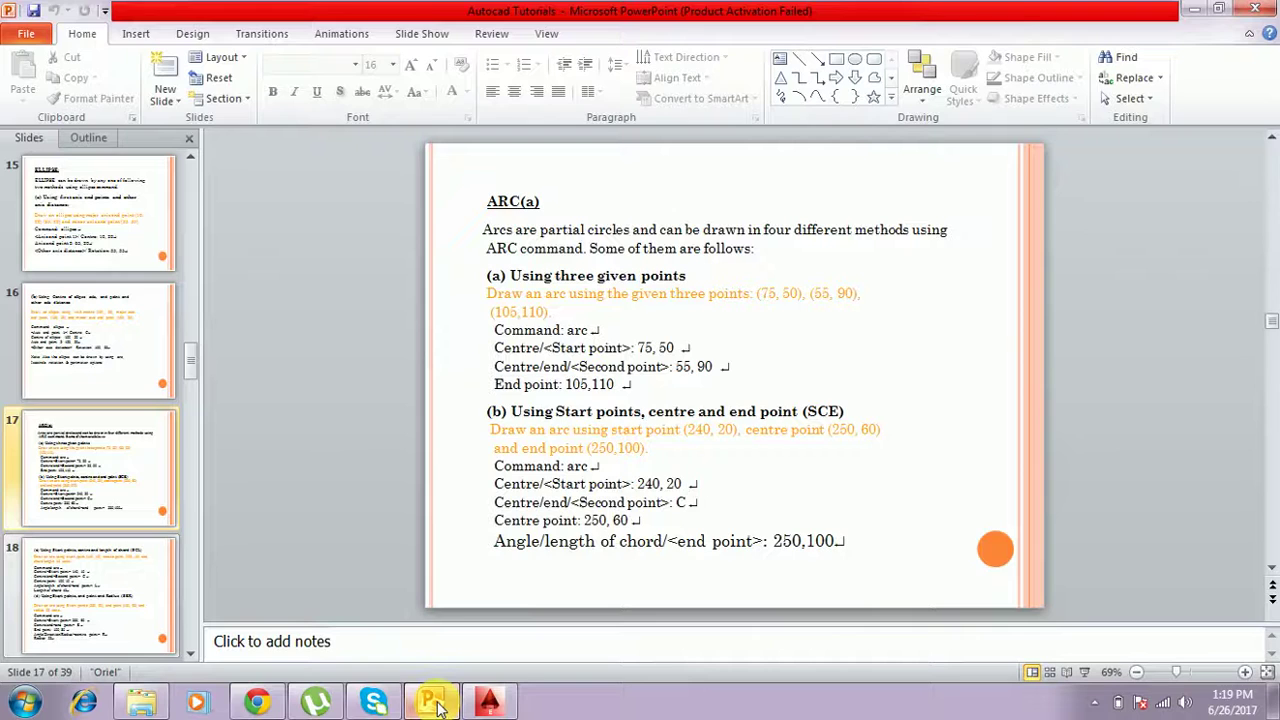
{"action": "left_click", "coordinate": [508, 705]}
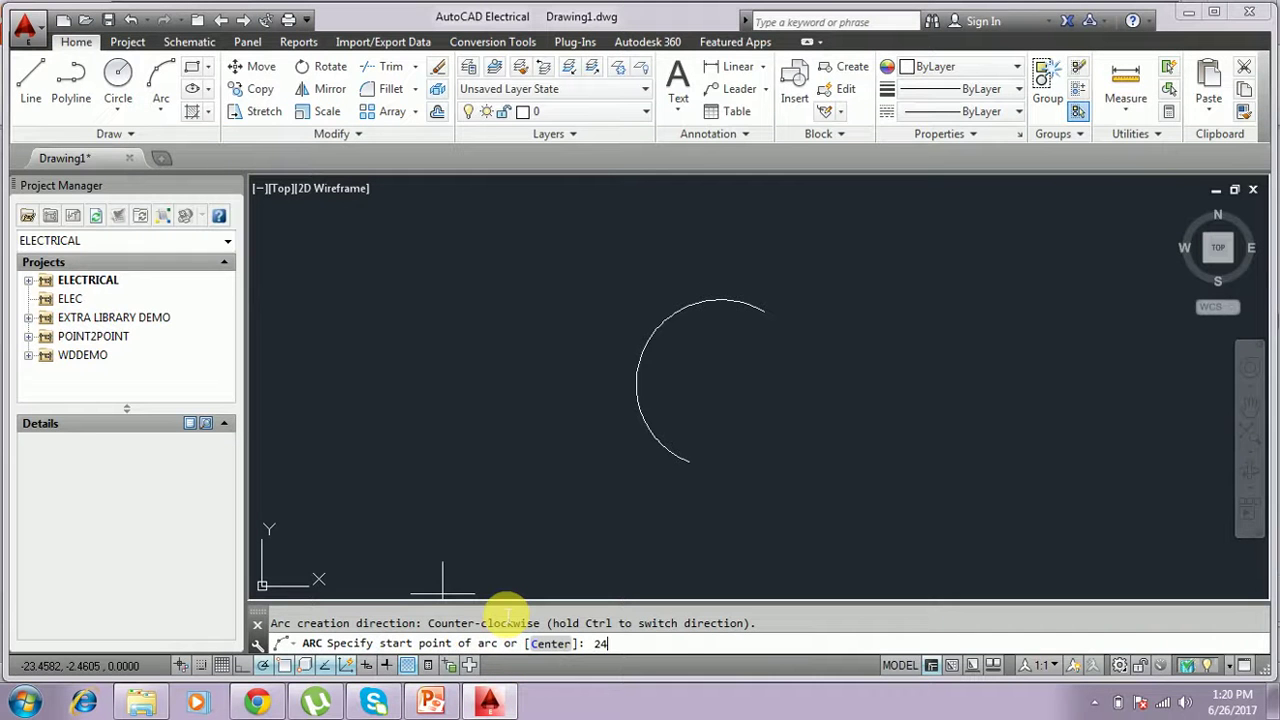
{"action": "left_click", "coordinate": [440, 703]}
{"action": "left_click", "coordinate": [505, 702]}
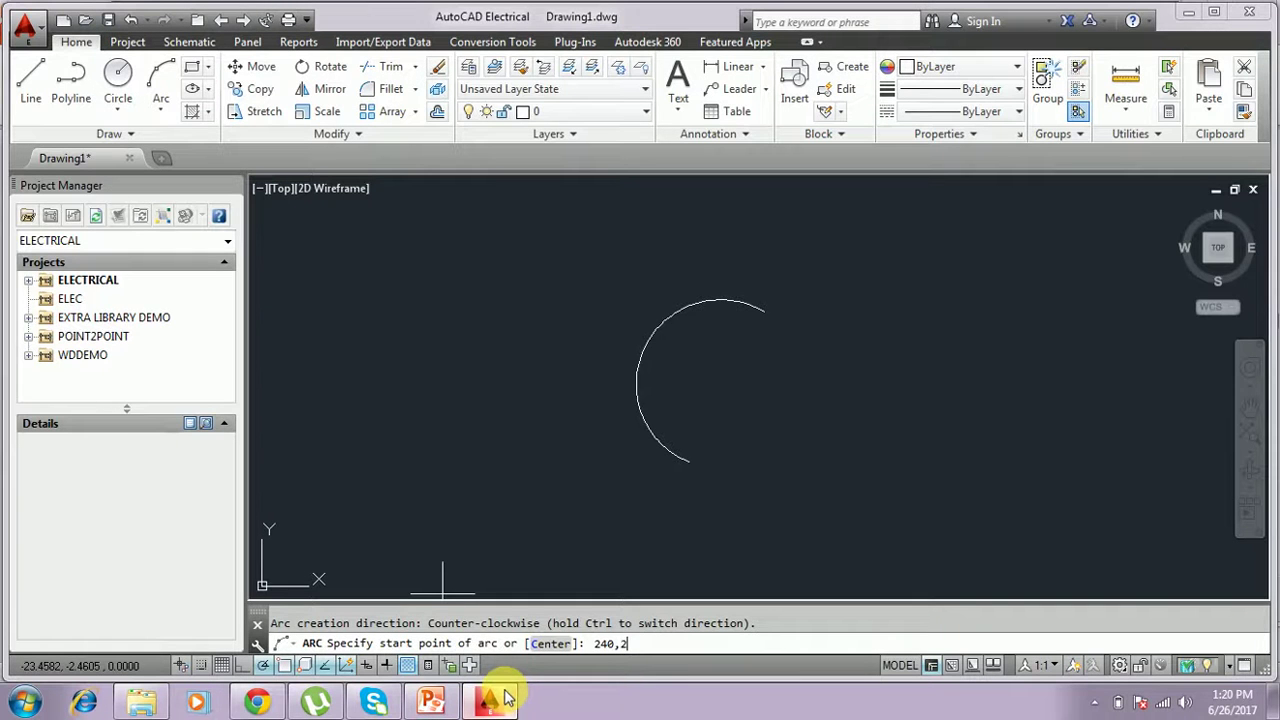
{"action": "key", "text": "Return"}
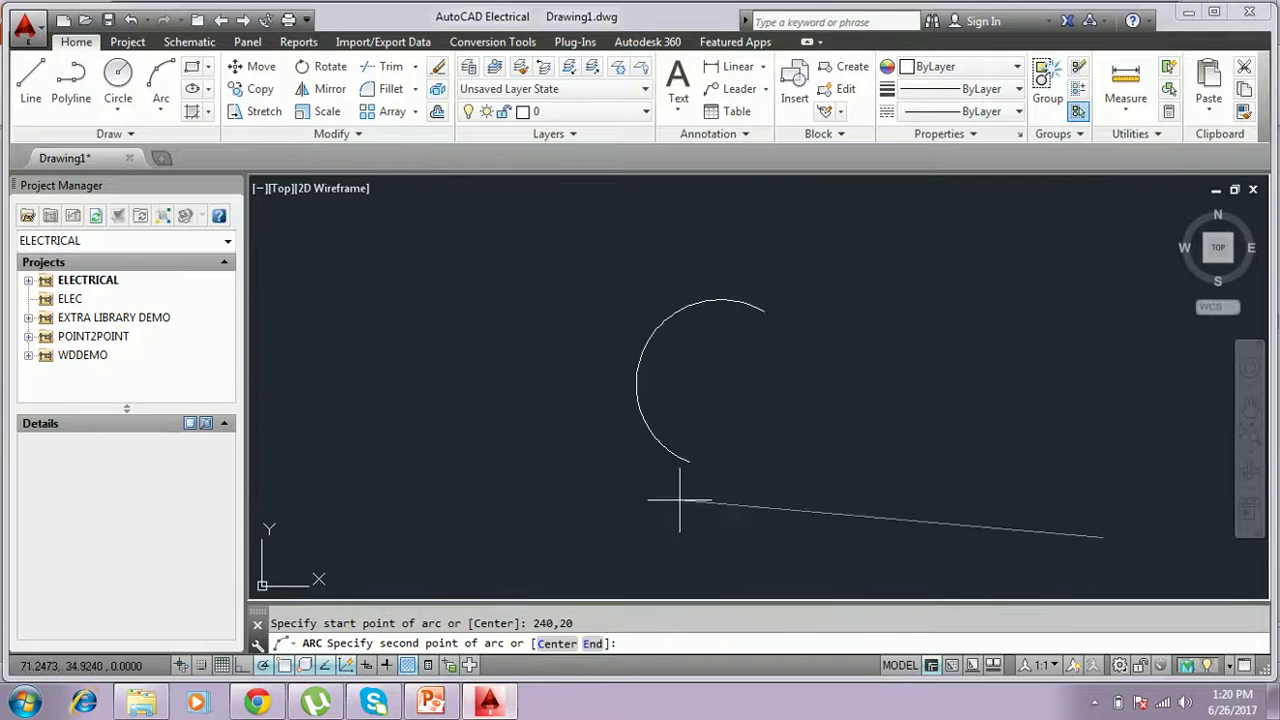
{"action": "middle_click_drag", "start_coordinate": [975, 530], "coordinate": [533, 435]}
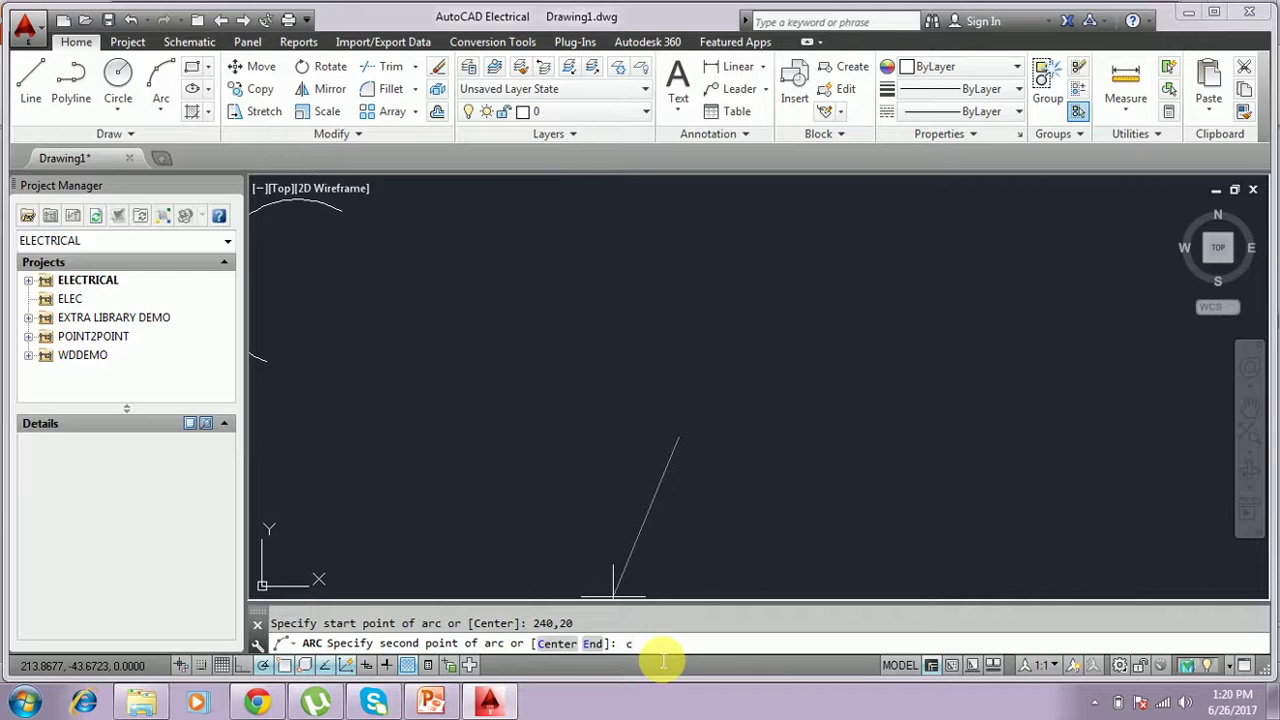
Step: Give the arc centre 250,60 and end point 250,100
{"action": "key", "text": "Return"}
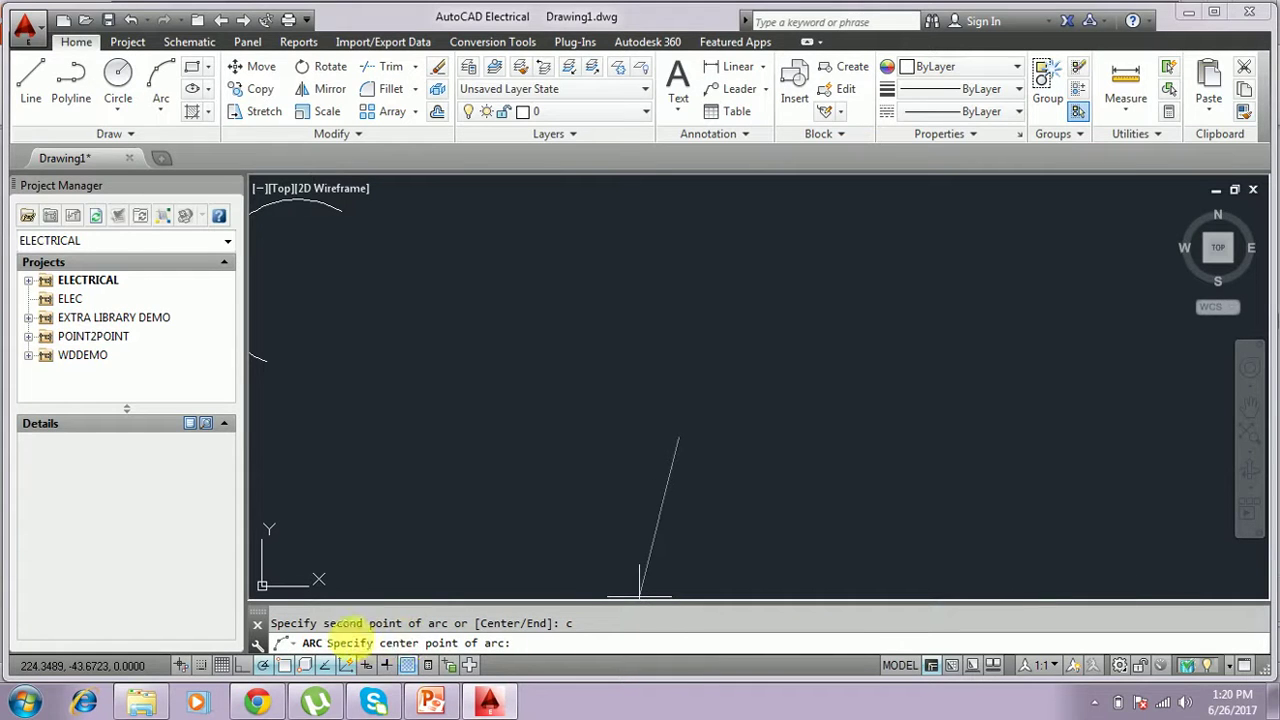
{"action": "left_click", "coordinate": [431, 703]}
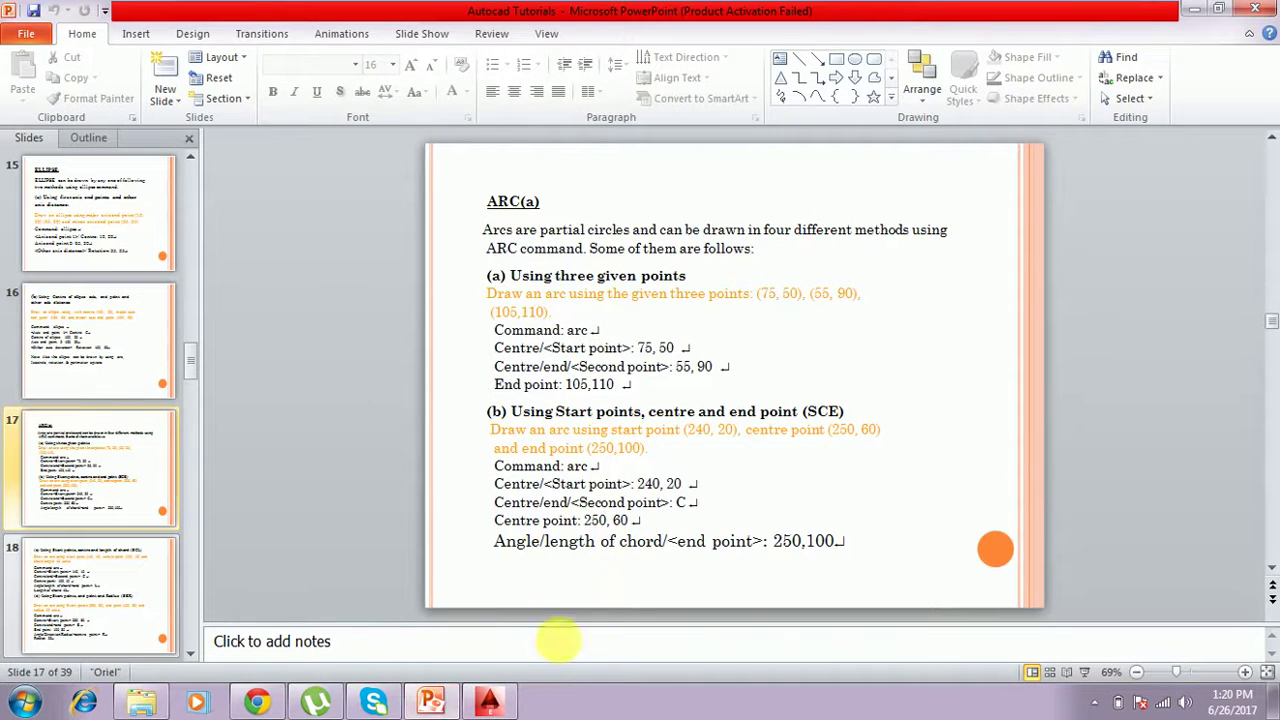
{"action": "left_click", "coordinate": [503, 703]}
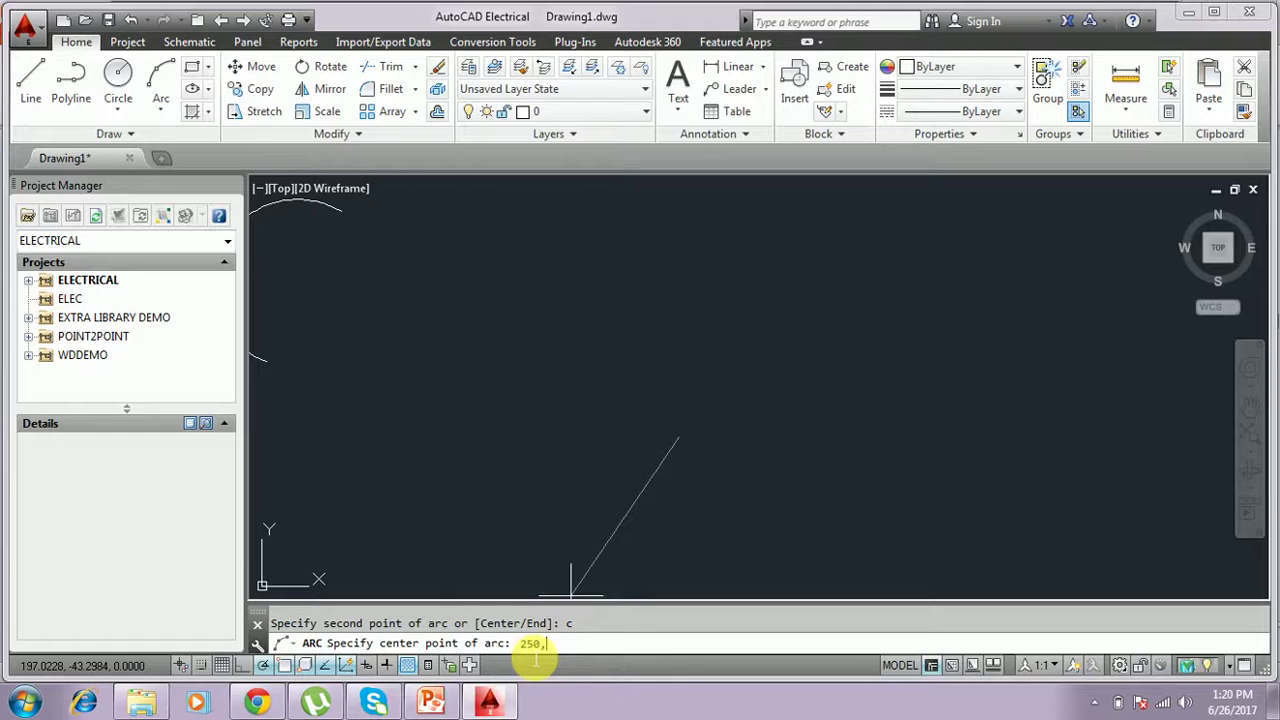
{"action": "key", "text": "Return"}
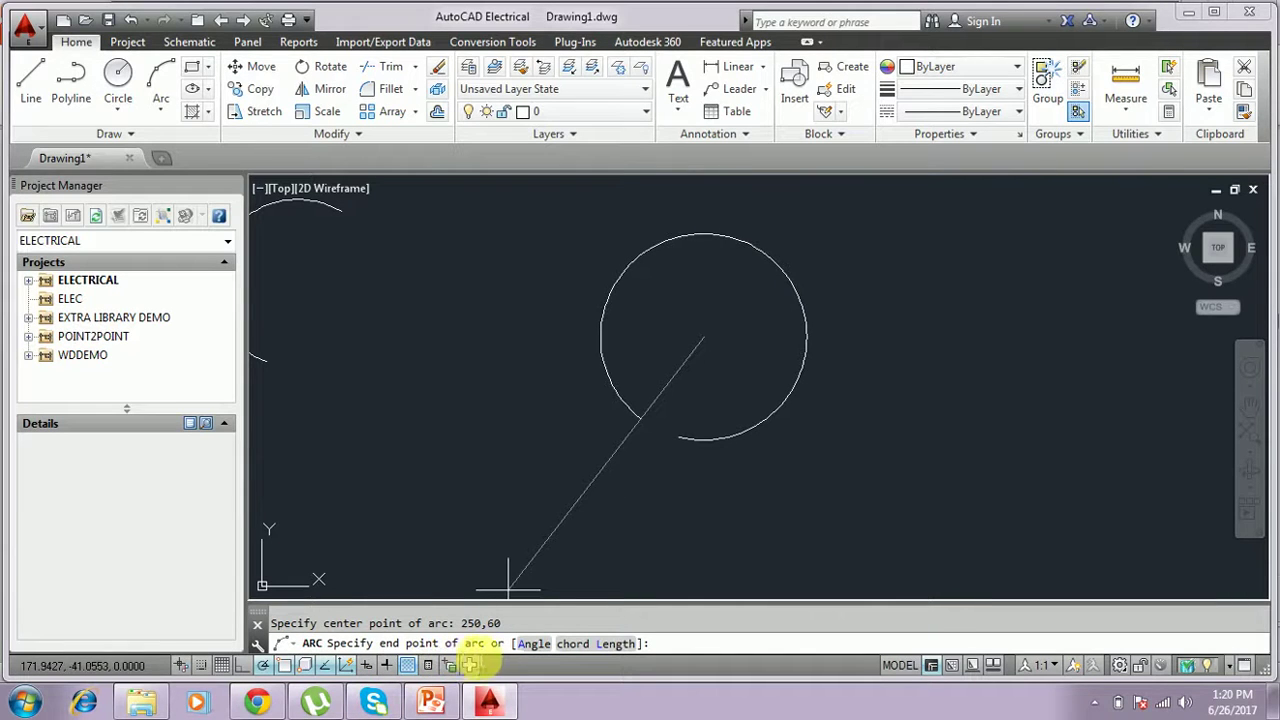
{"action": "left_click", "coordinate": [430, 703]}
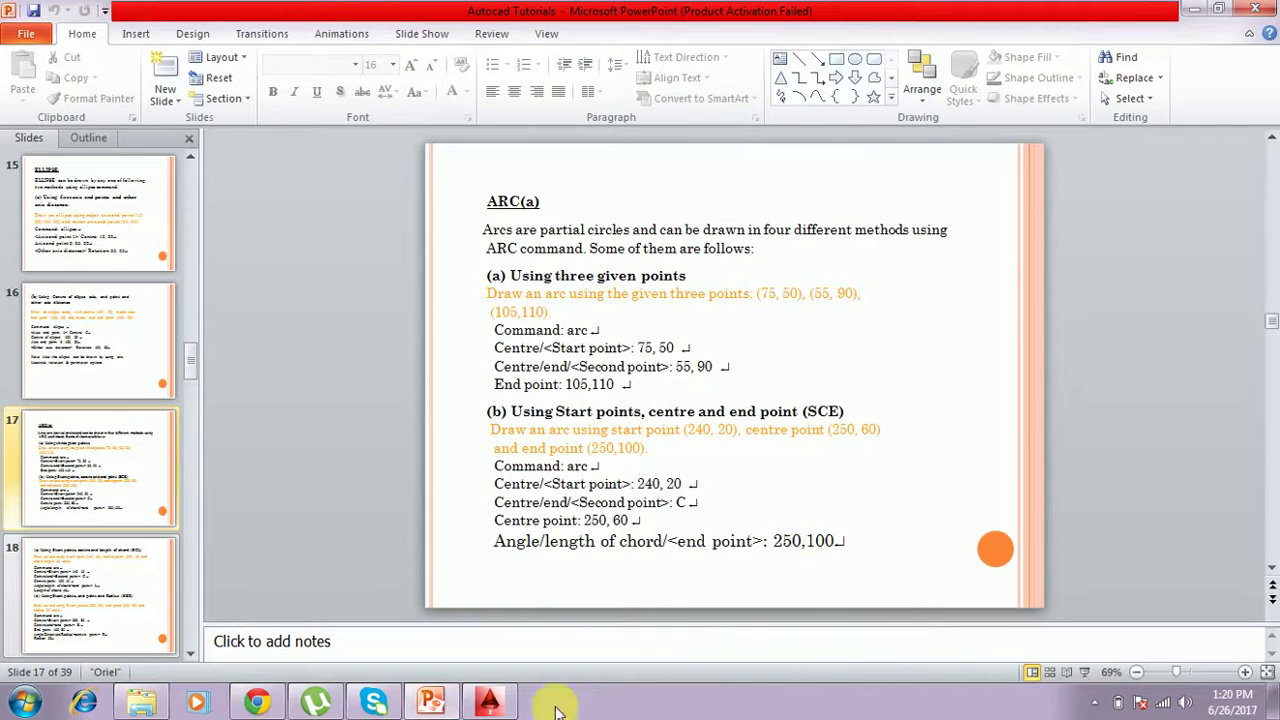
{"action": "left_click", "coordinate": [487, 703]}
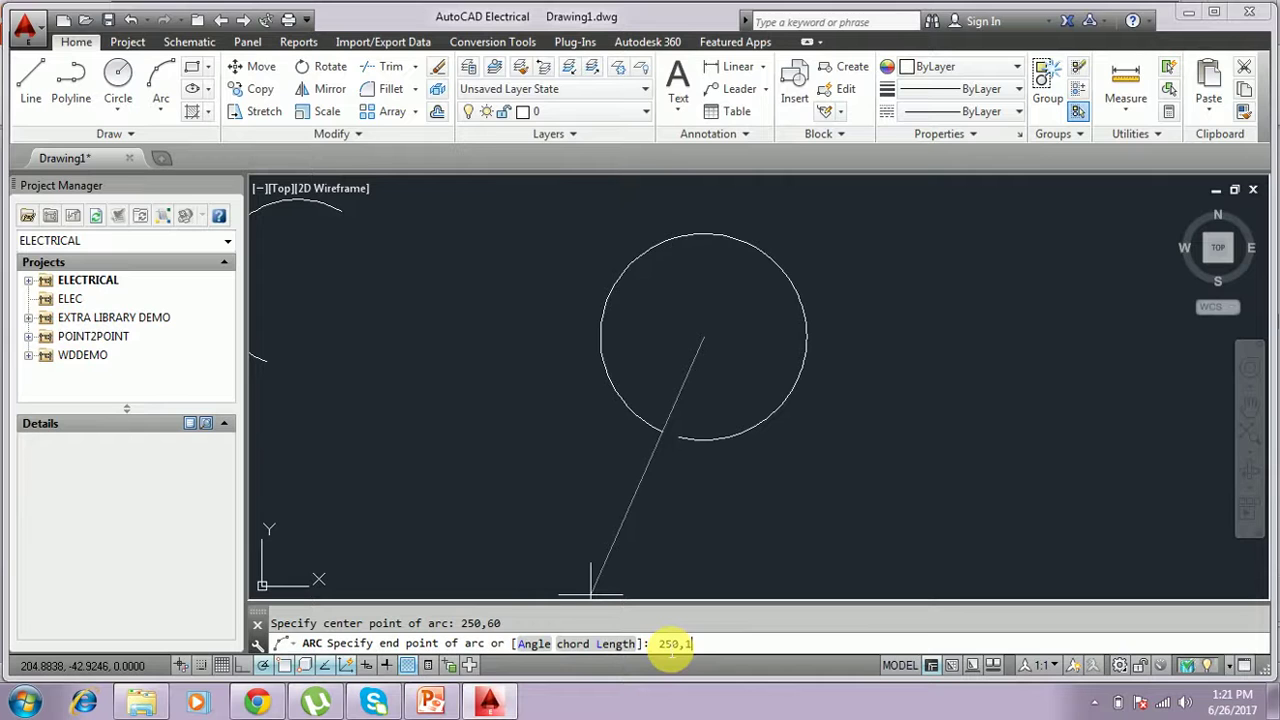
{"action": "key", "text": "Return"}
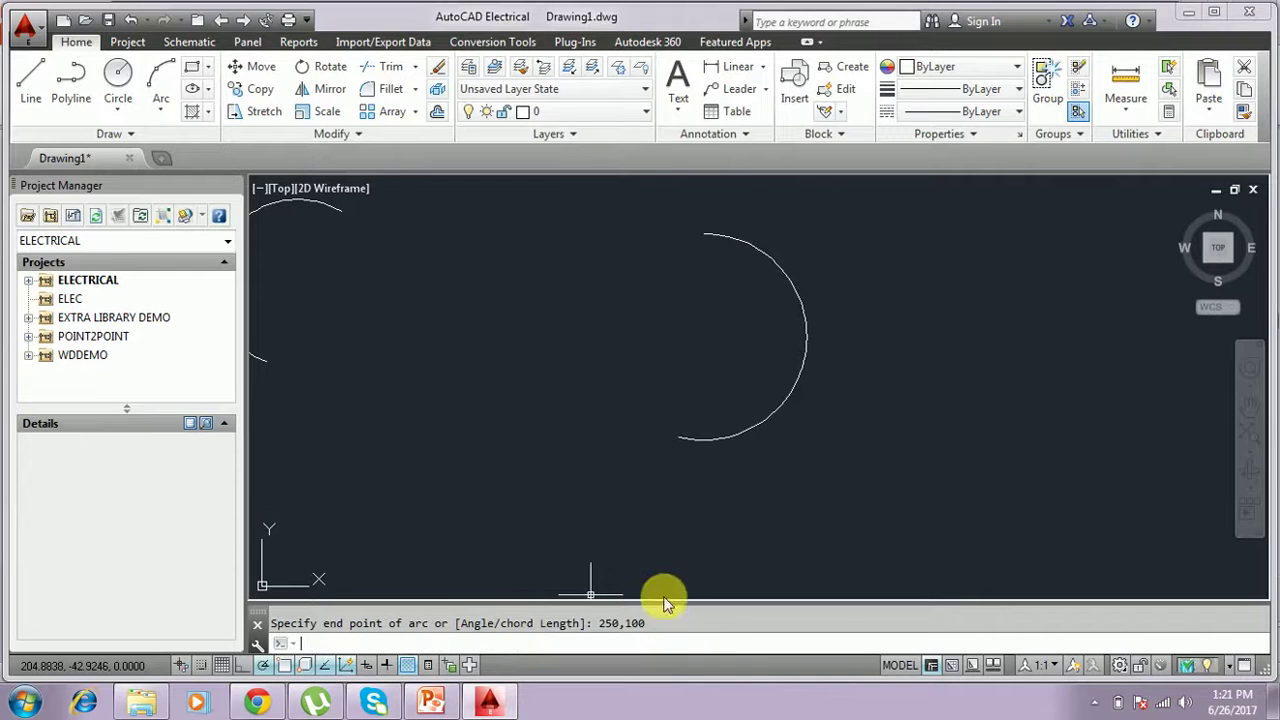
{"action": "left_click", "coordinate": [750, 450]}
Step: Look up slide 18's chord-length and radius arc exercises, then return to the drawing
{"action": "scroll", "coordinate": [676, 437], "scroll_direction": "down", "scroll_amount": 1}
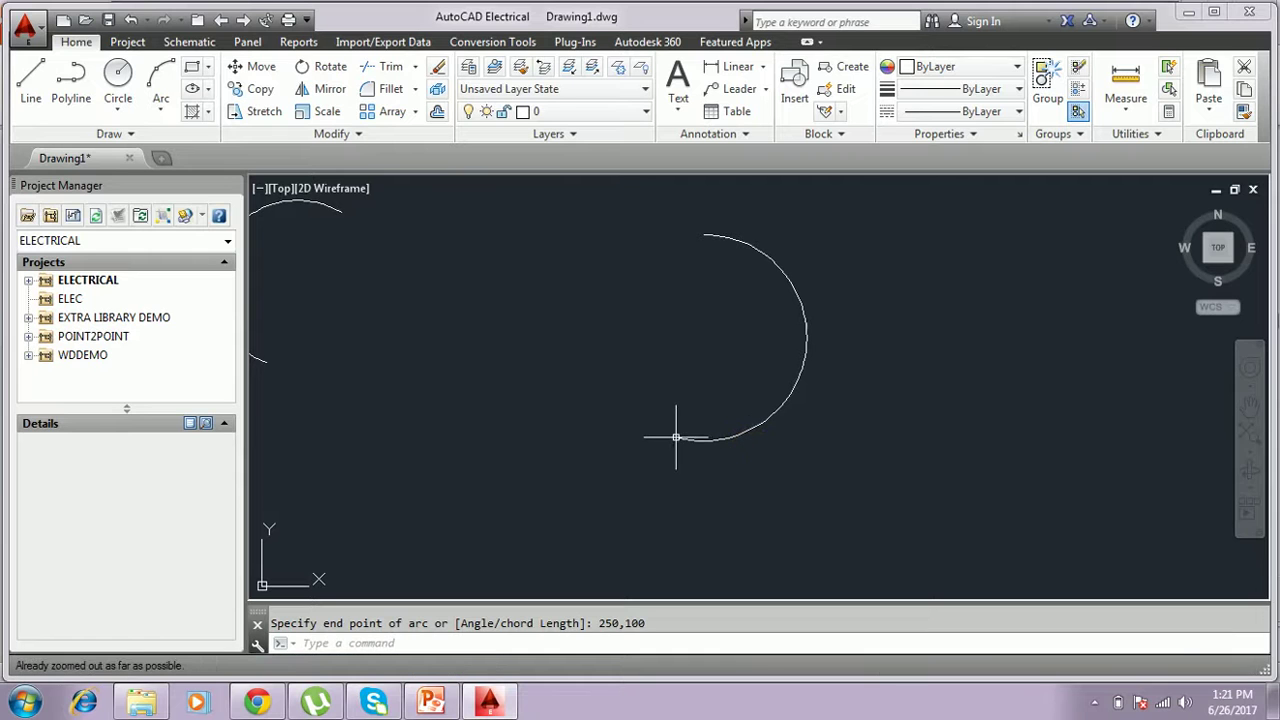
{"action": "left_click", "coordinate": [447, 706]}
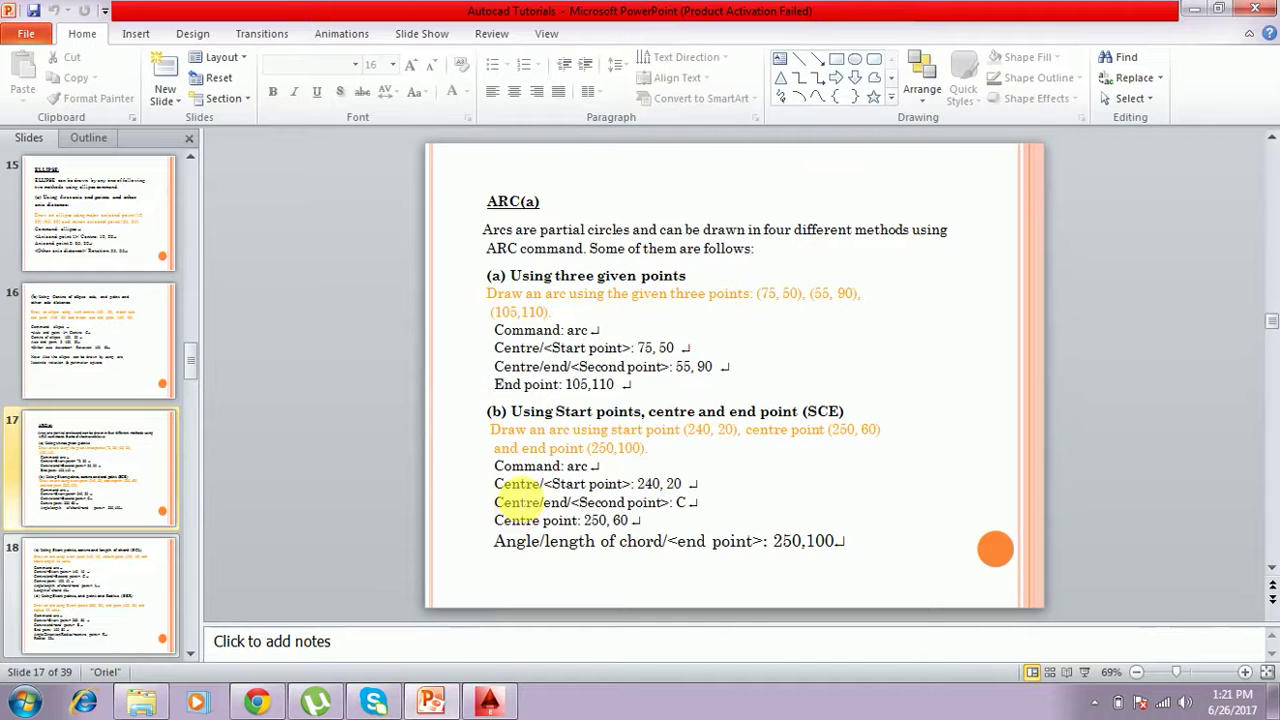
{"action": "scroll", "coordinate": [520, 500], "scroll_direction": "down", "scroll_amount": 2}
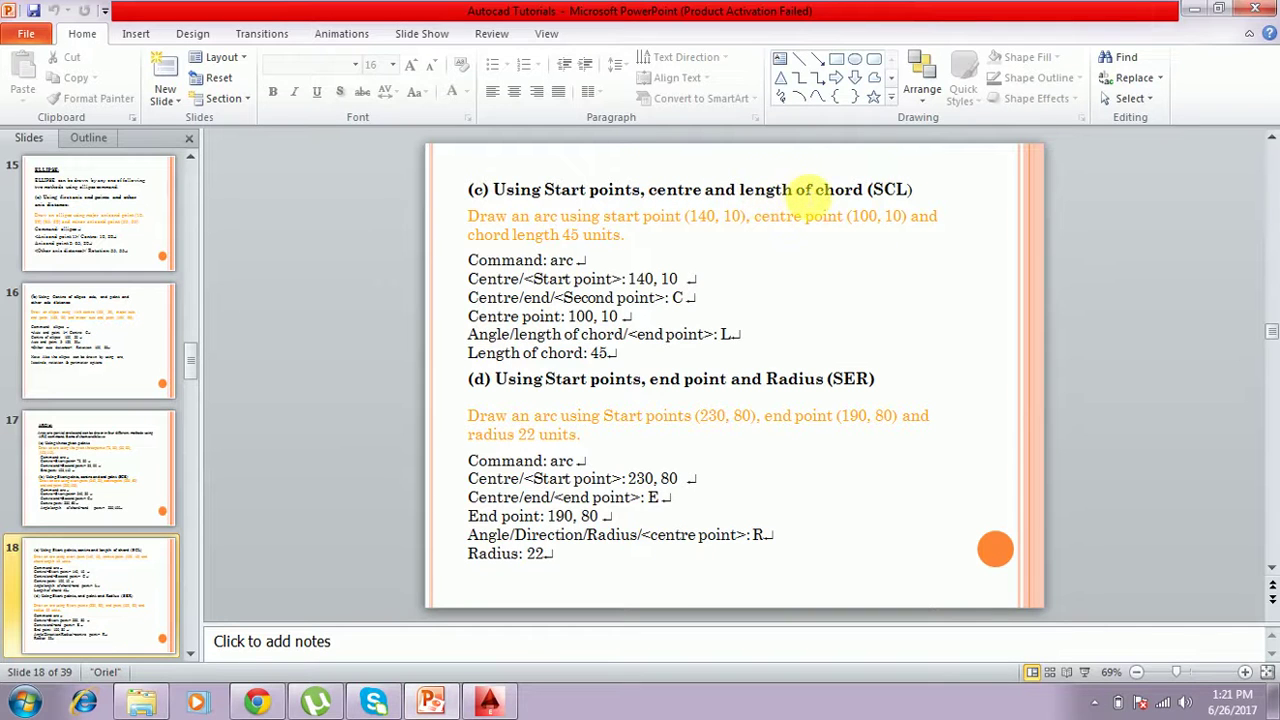
{"action": "left_click", "coordinate": [490, 703]}
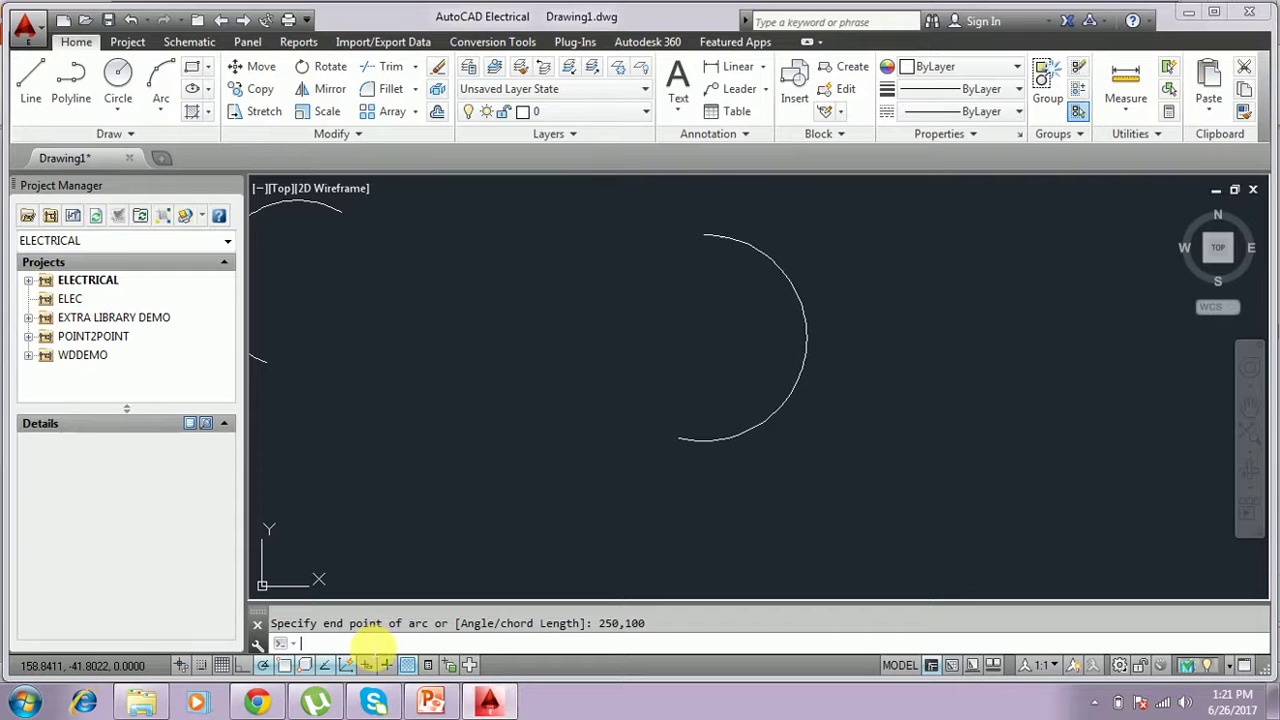
Step: Start a new arc at start point 140,10
{"action": "type", "text": "a"}
{"action": "key", "text": "Return"}
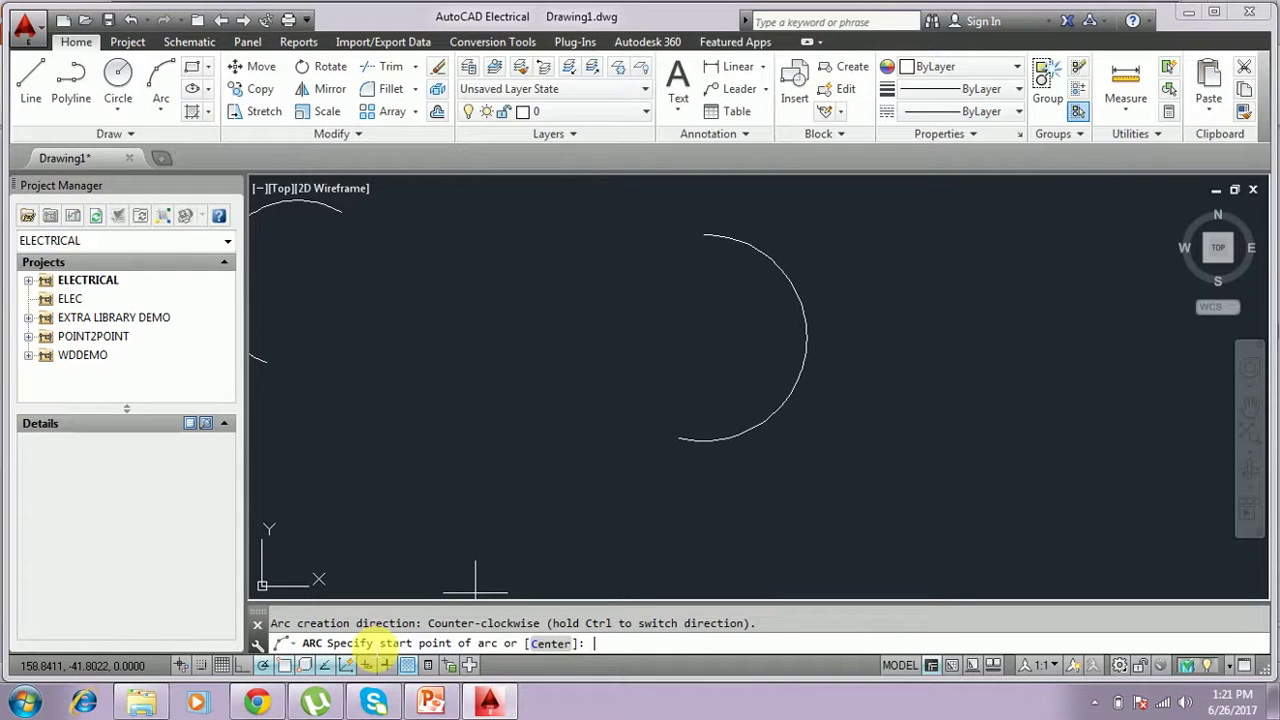
{"action": "left_click", "coordinate": [432, 703]}
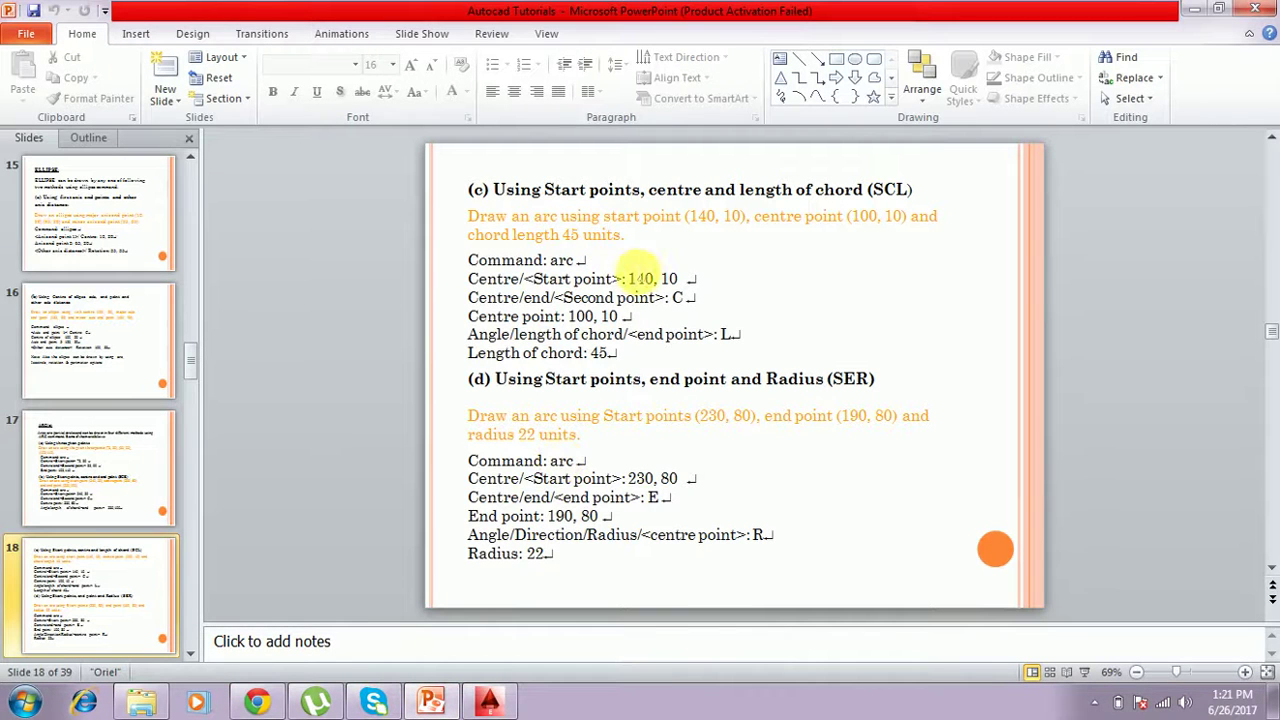
{"action": "left_click", "coordinate": [489, 704]}
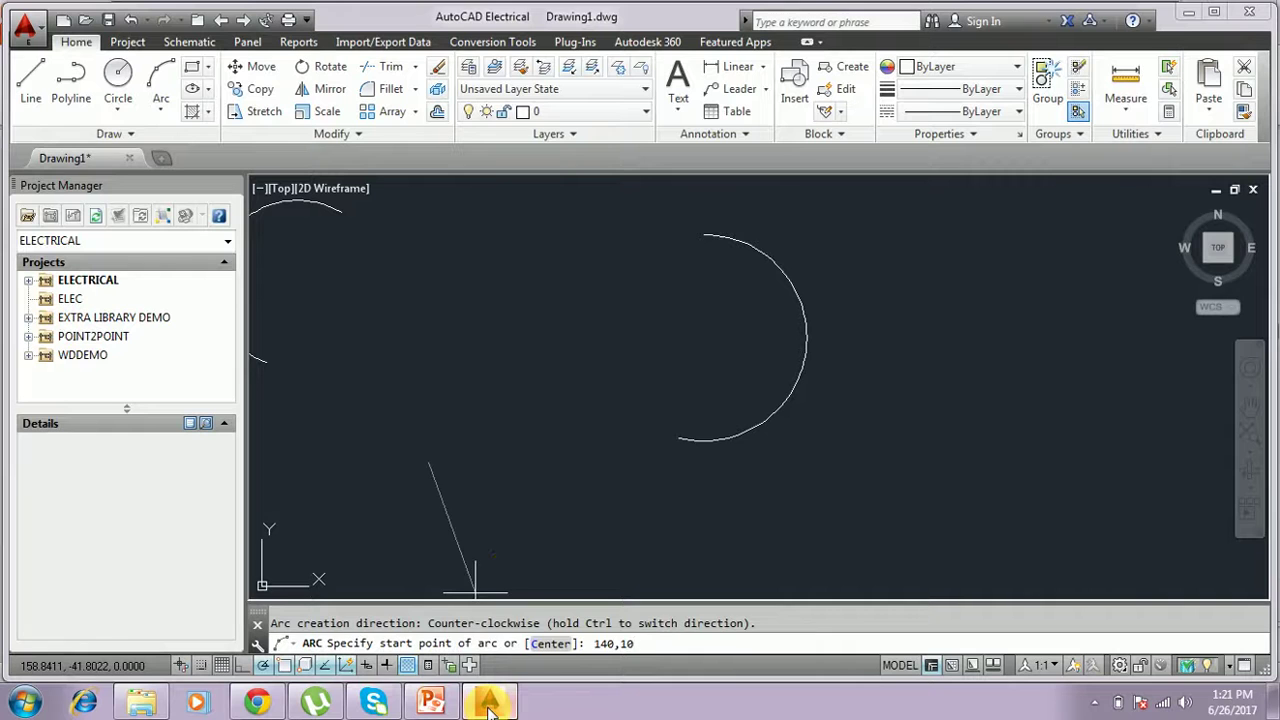
{"action": "key", "text": "Return"}
Step: Switch to the Center option and set the arc centre at 100,10
{"action": "left_click", "coordinate": [428, 704]}
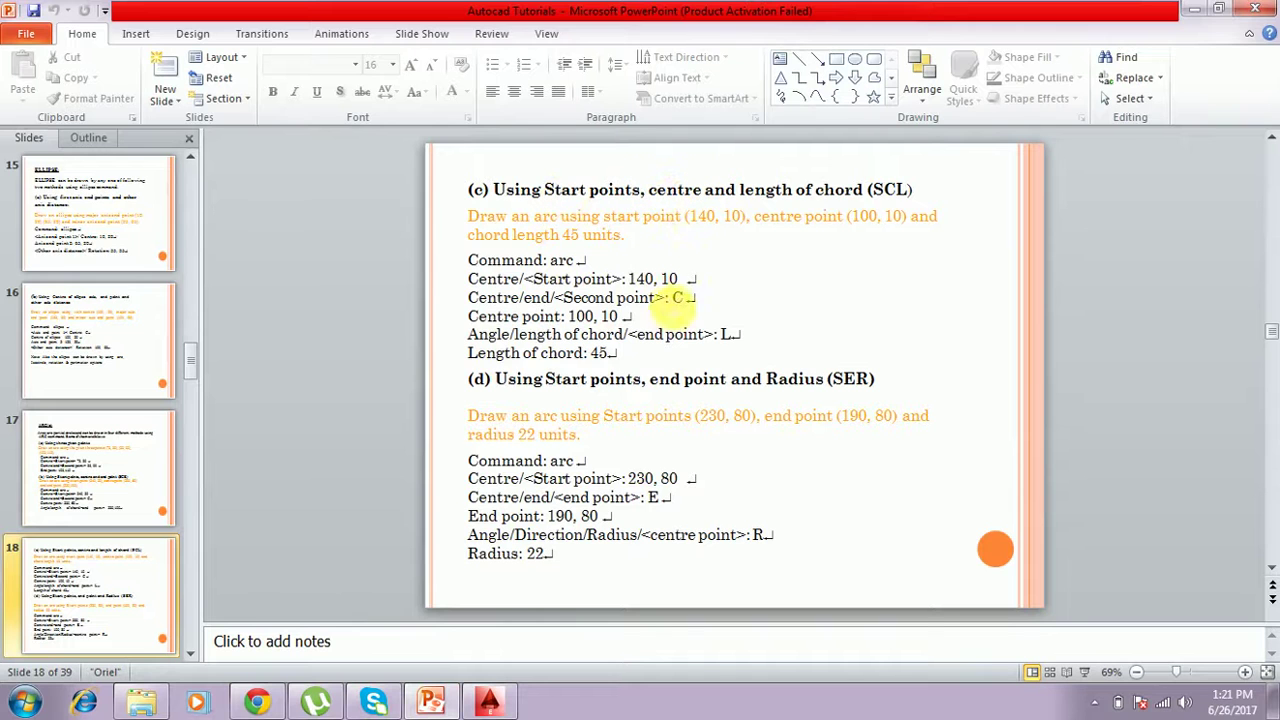
{"action": "left_click", "coordinate": [489, 702]}
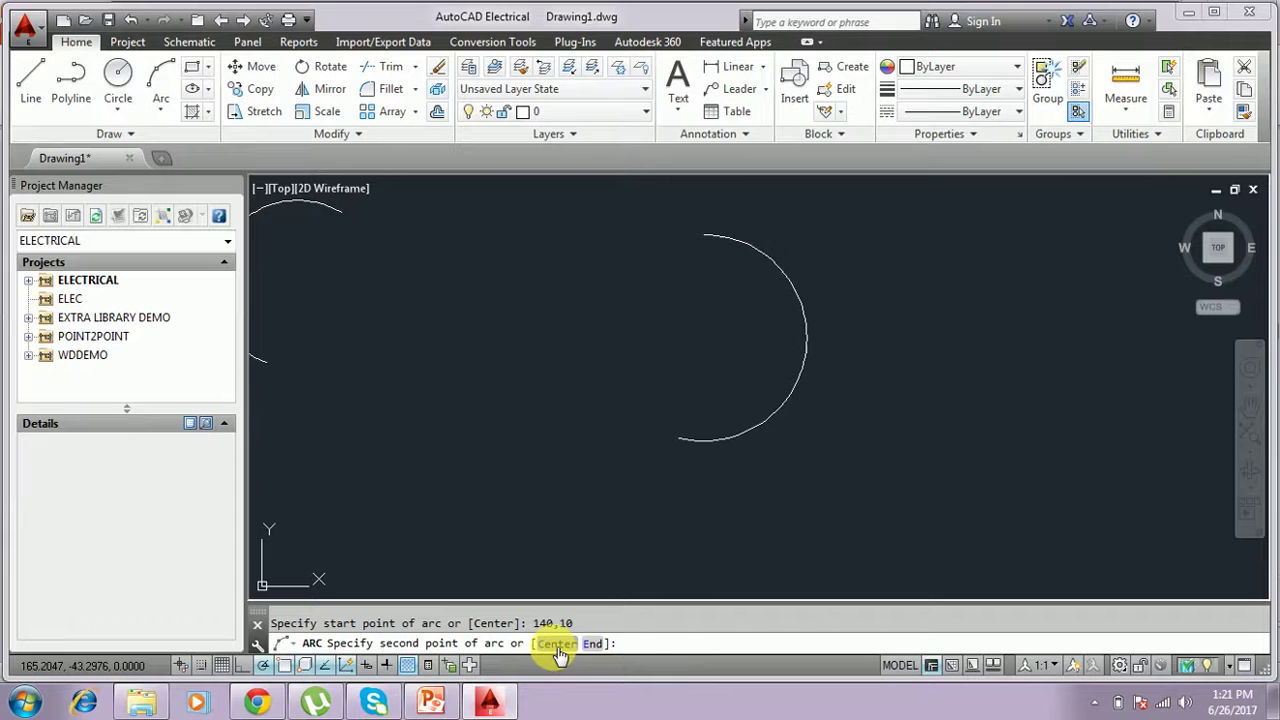
{"action": "type", "text": "c"}
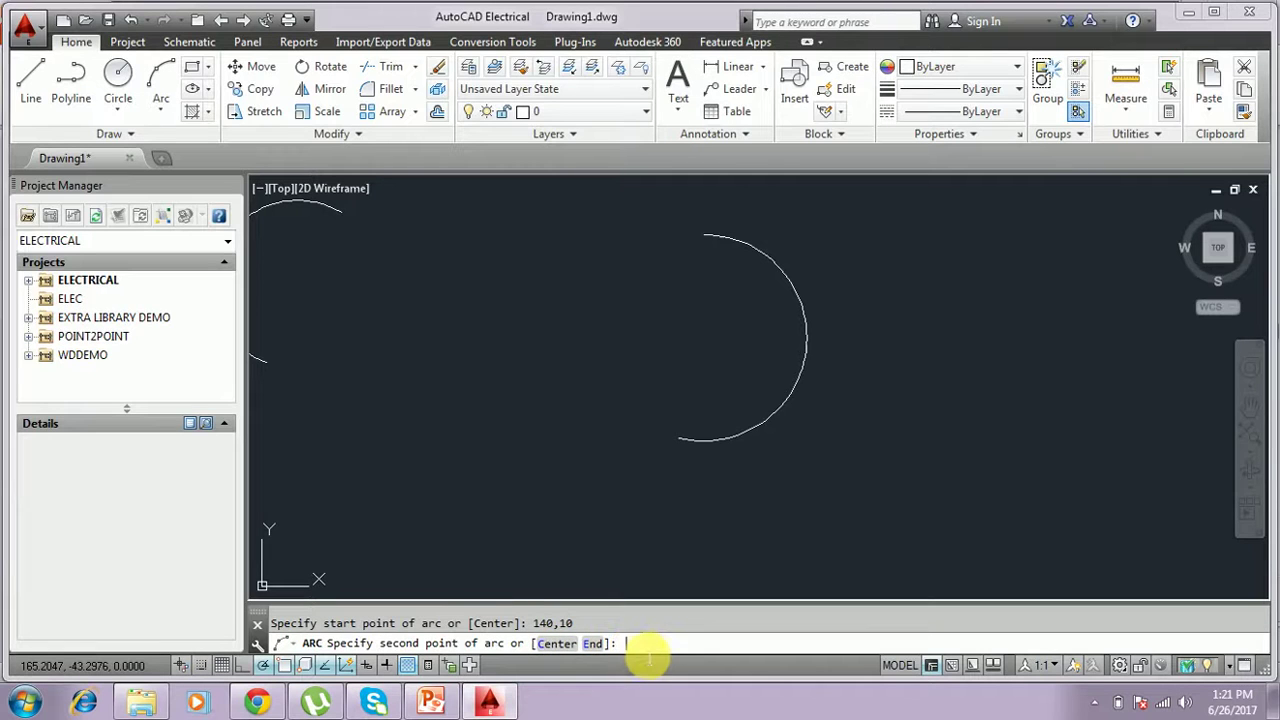
{"action": "key", "text": "Return"}
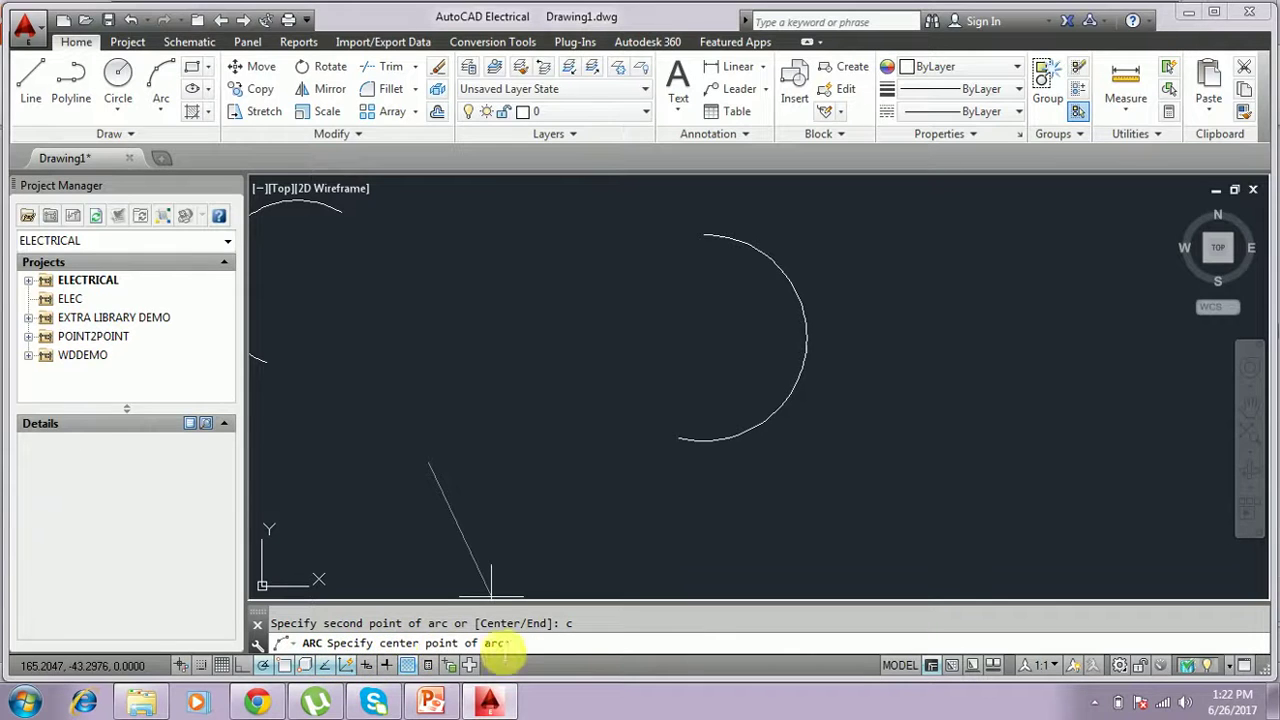
{"action": "left_click", "coordinate": [428, 705]}
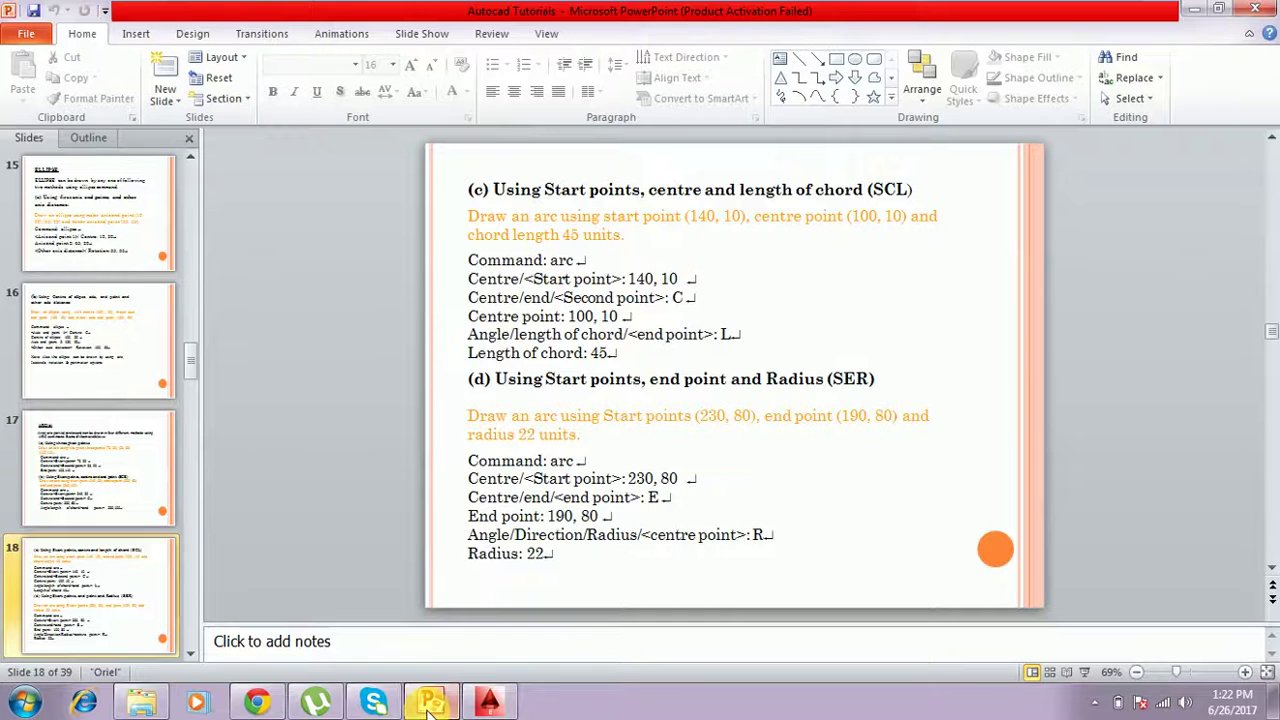
{"action": "left_click", "coordinate": [488, 703]}
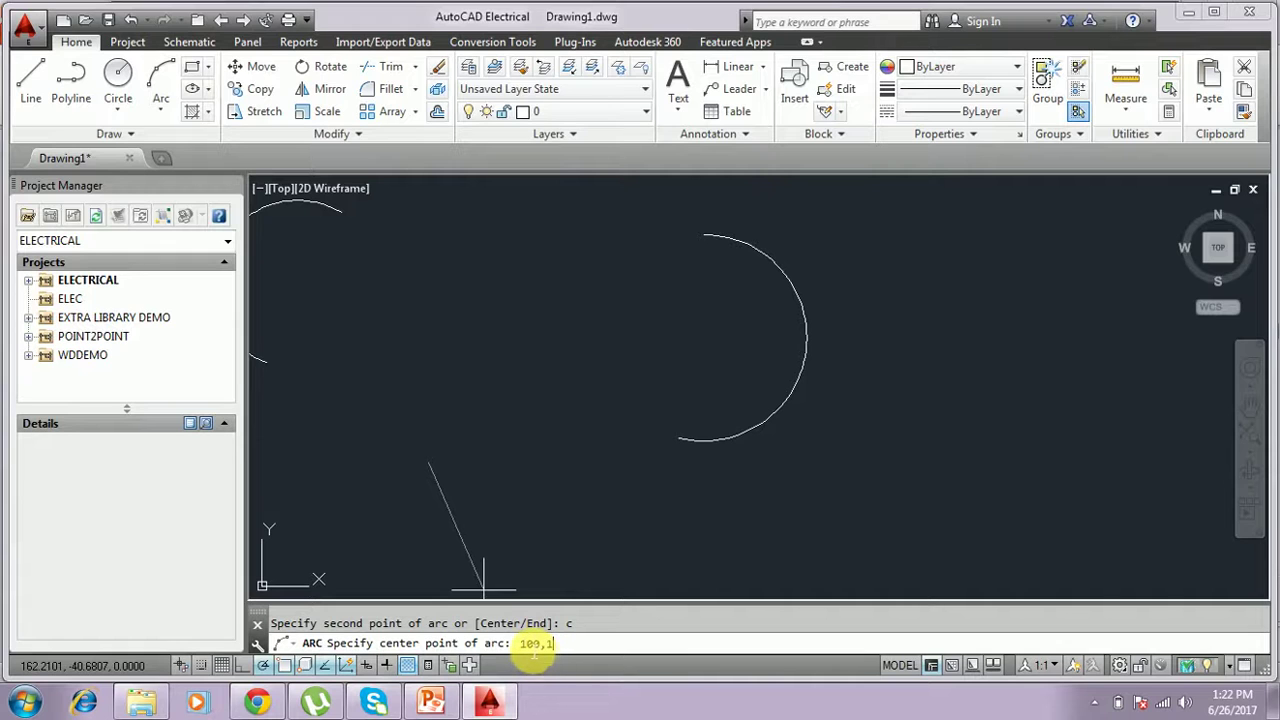
{"action": "key", "text": "Return"}
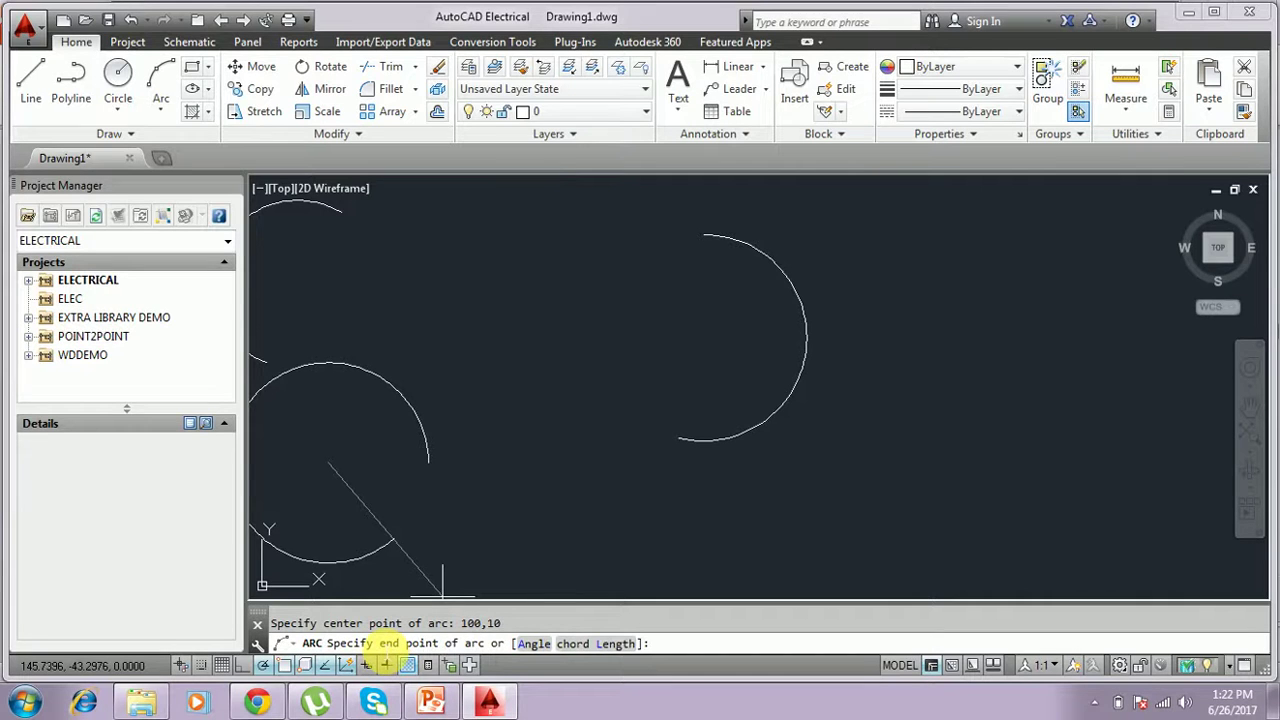
Step: Choose the chord Length option and enter 45 to complete the start-centre-length arc
{"action": "left_click", "coordinate": [431, 702]}
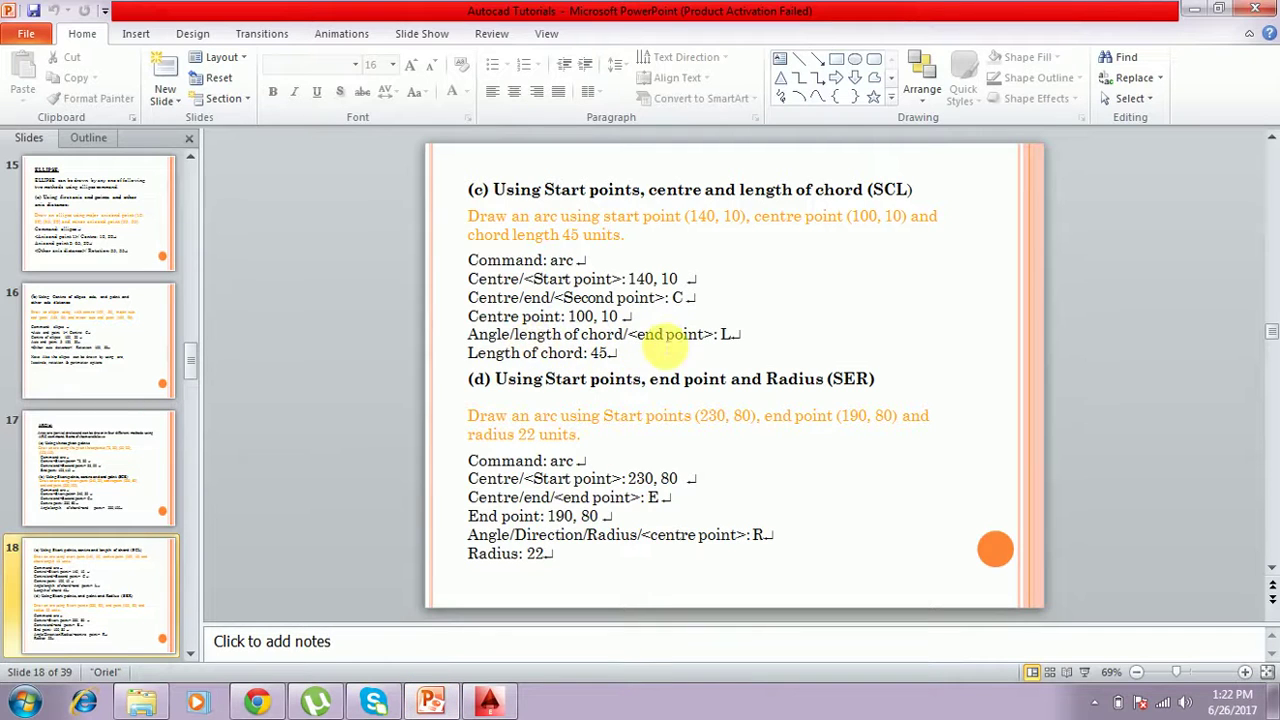
{"action": "left_click", "coordinate": [489, 702]}
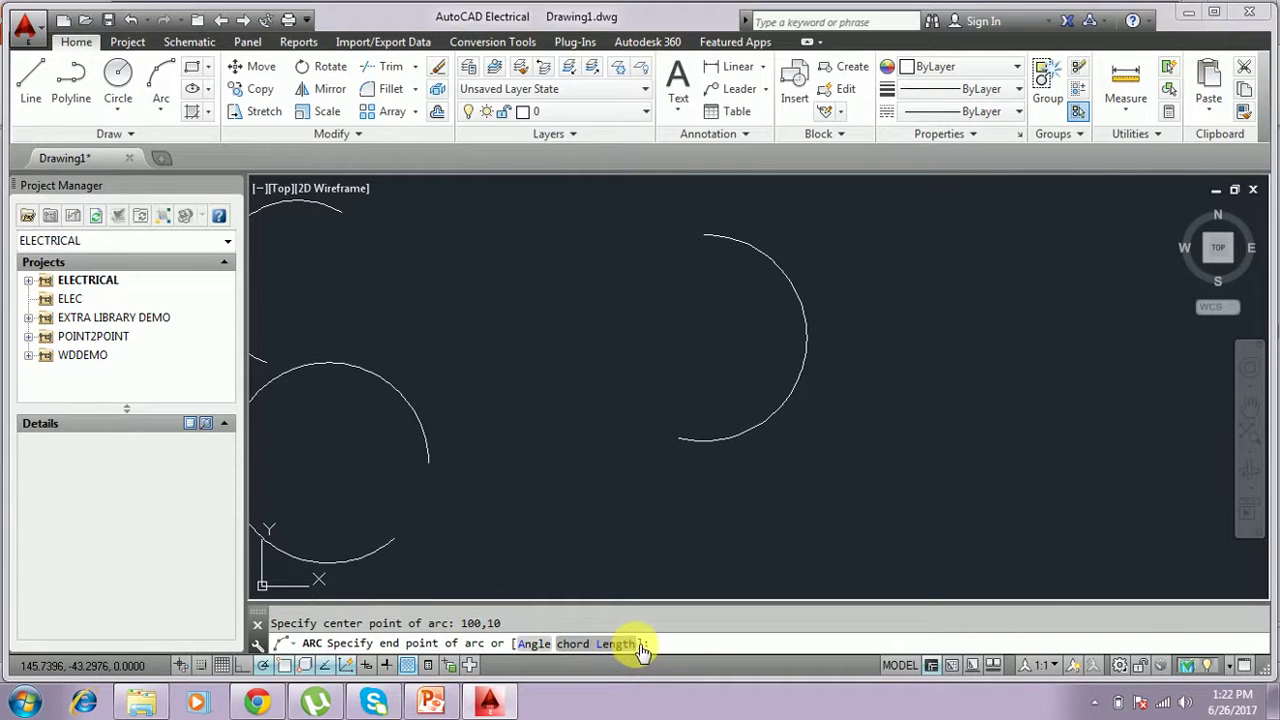
{"action": "type", "text": "1"}
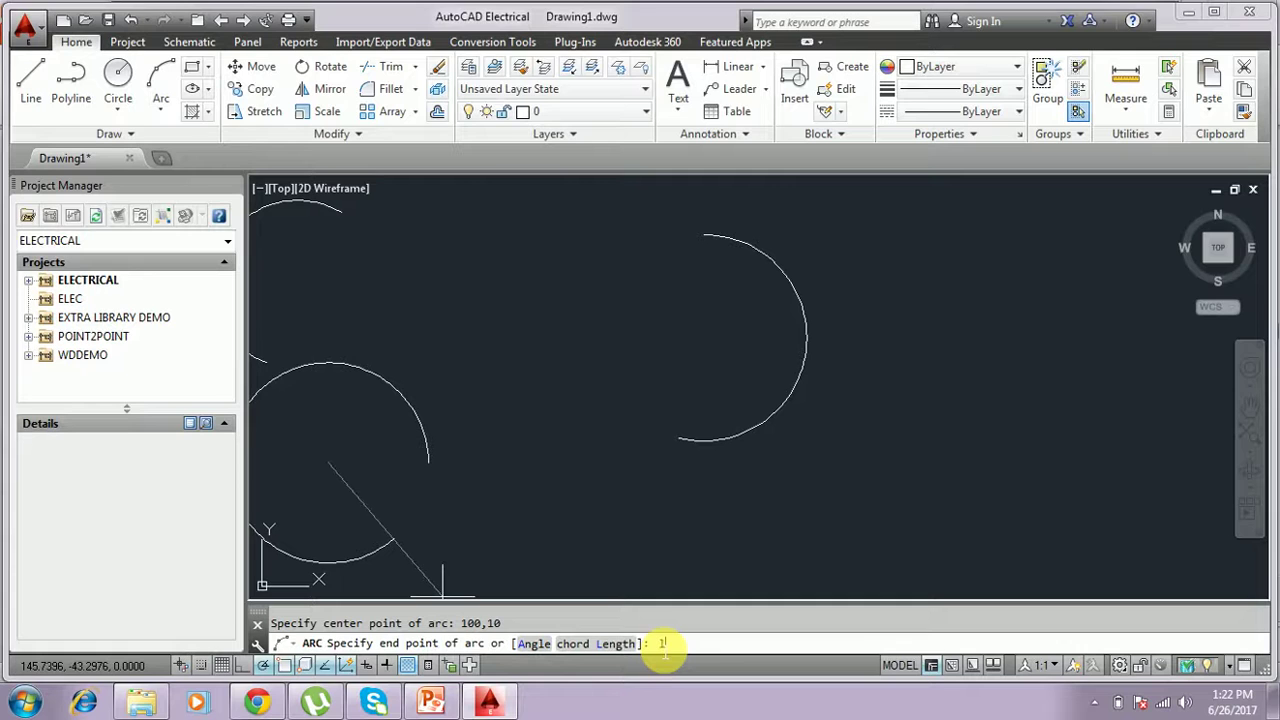
{"action": "key", "text": "Return"}
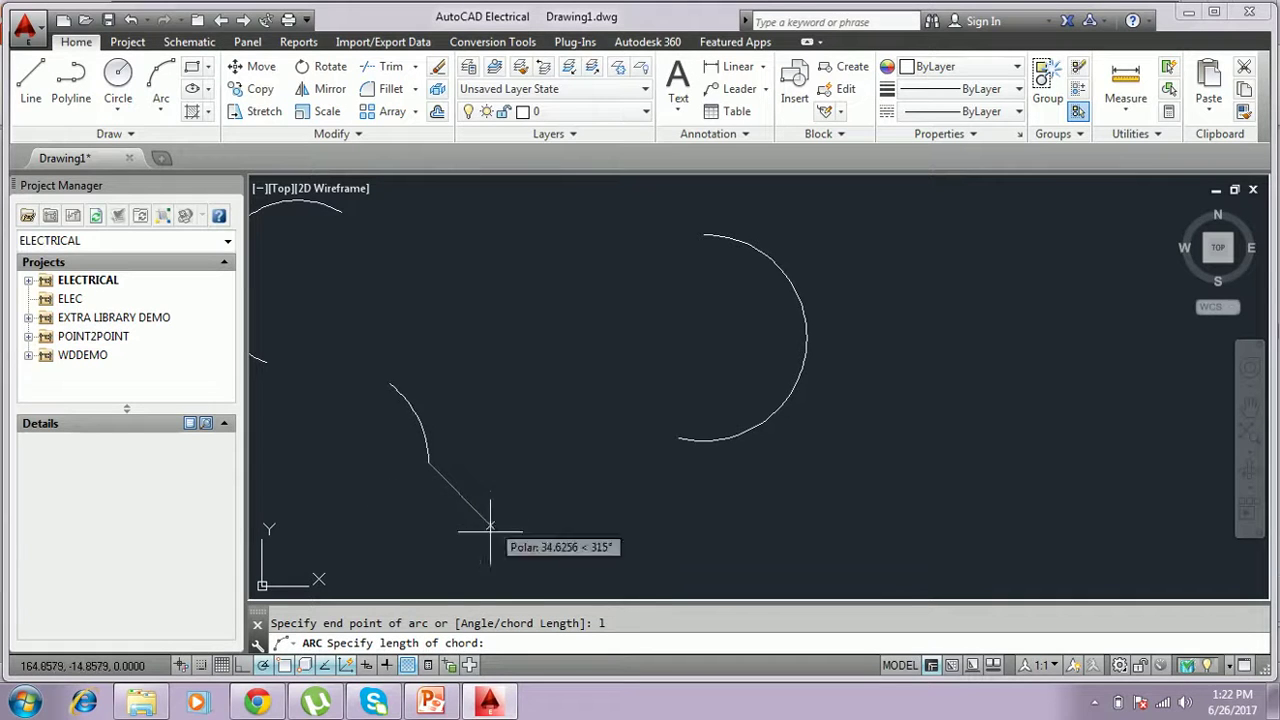
{"action": "left_click", "coordinate": [430, 702]}
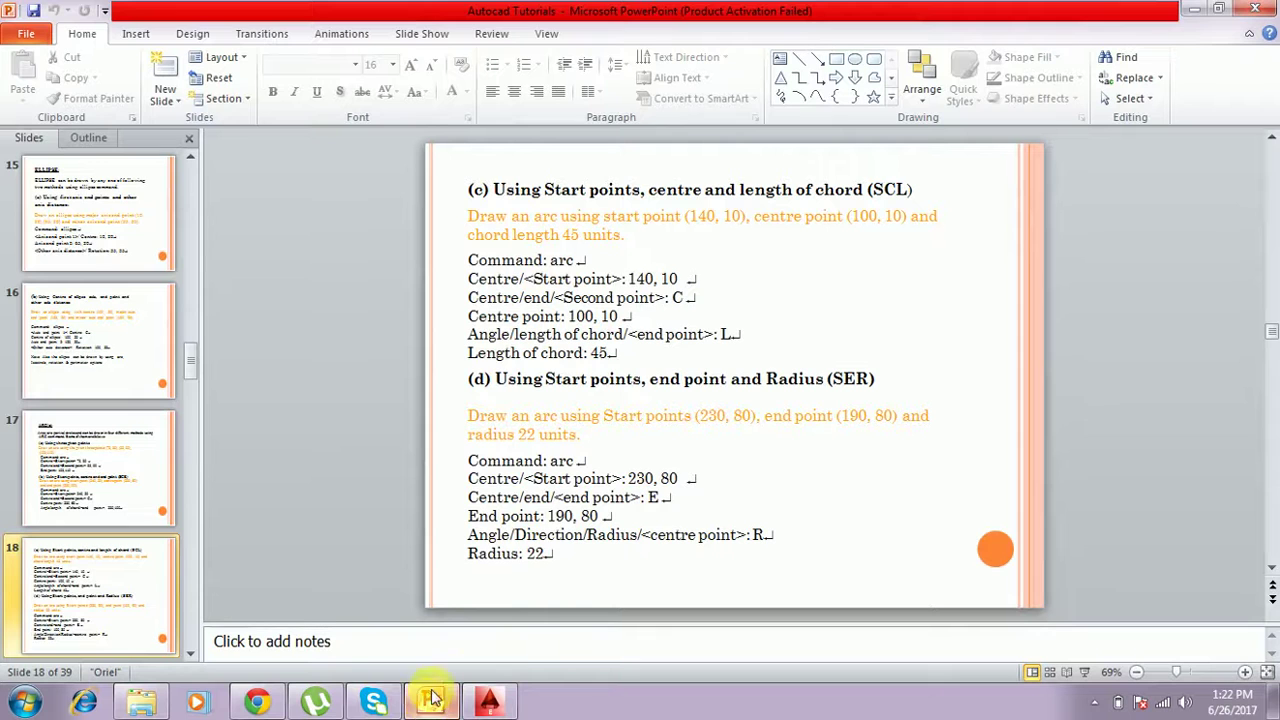
{"action": "left_click", "coordinate": [489, 699]}
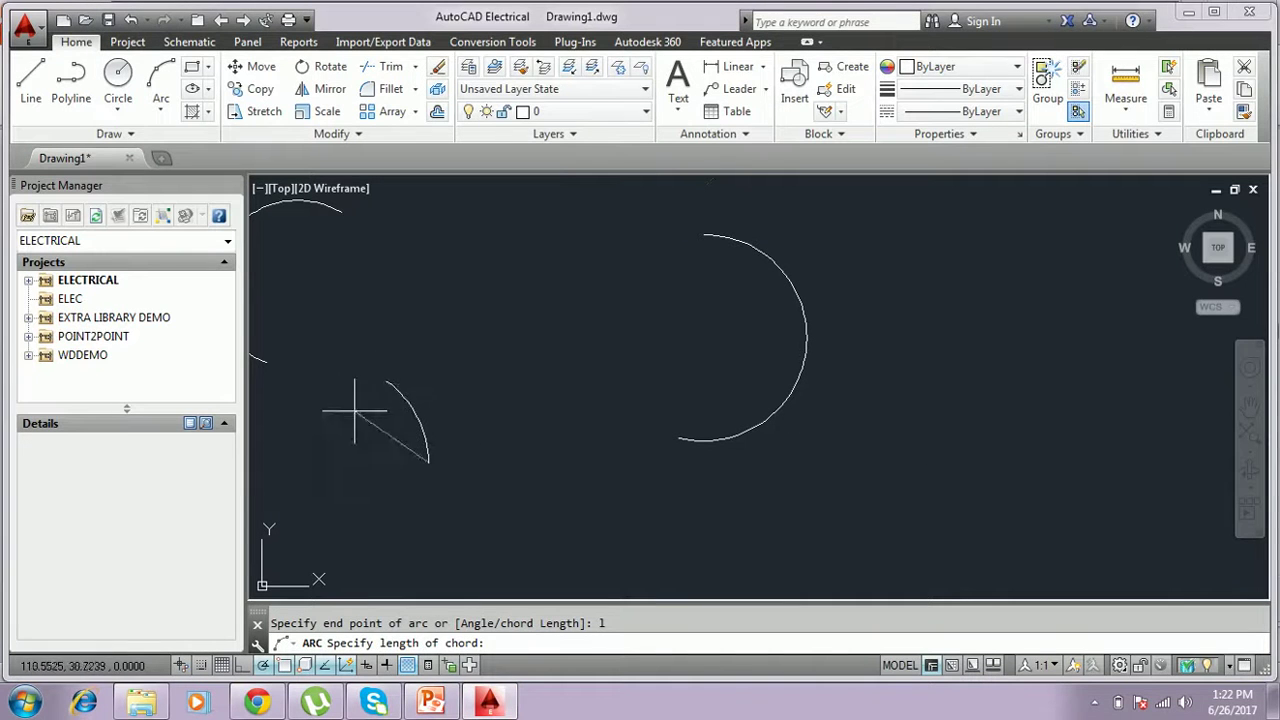
{"action": "left_click", "coordinate": [505, 645]}
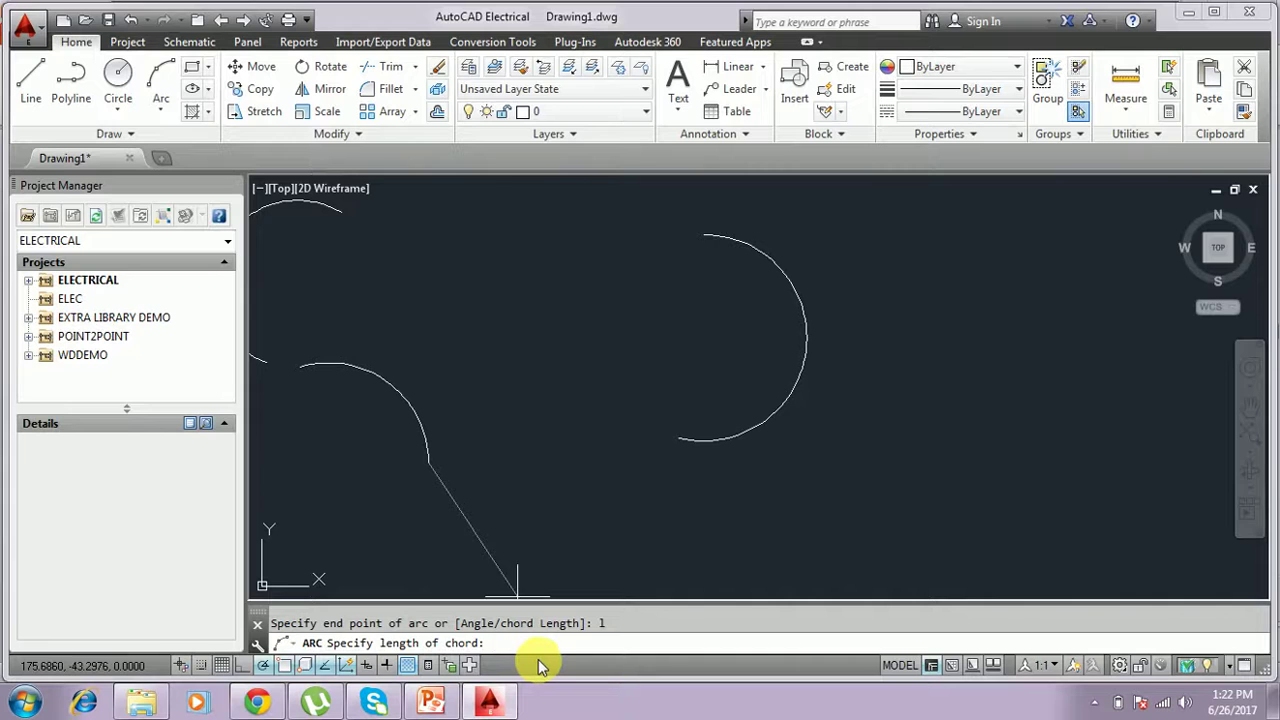
{"action": "type", "text": "45"}
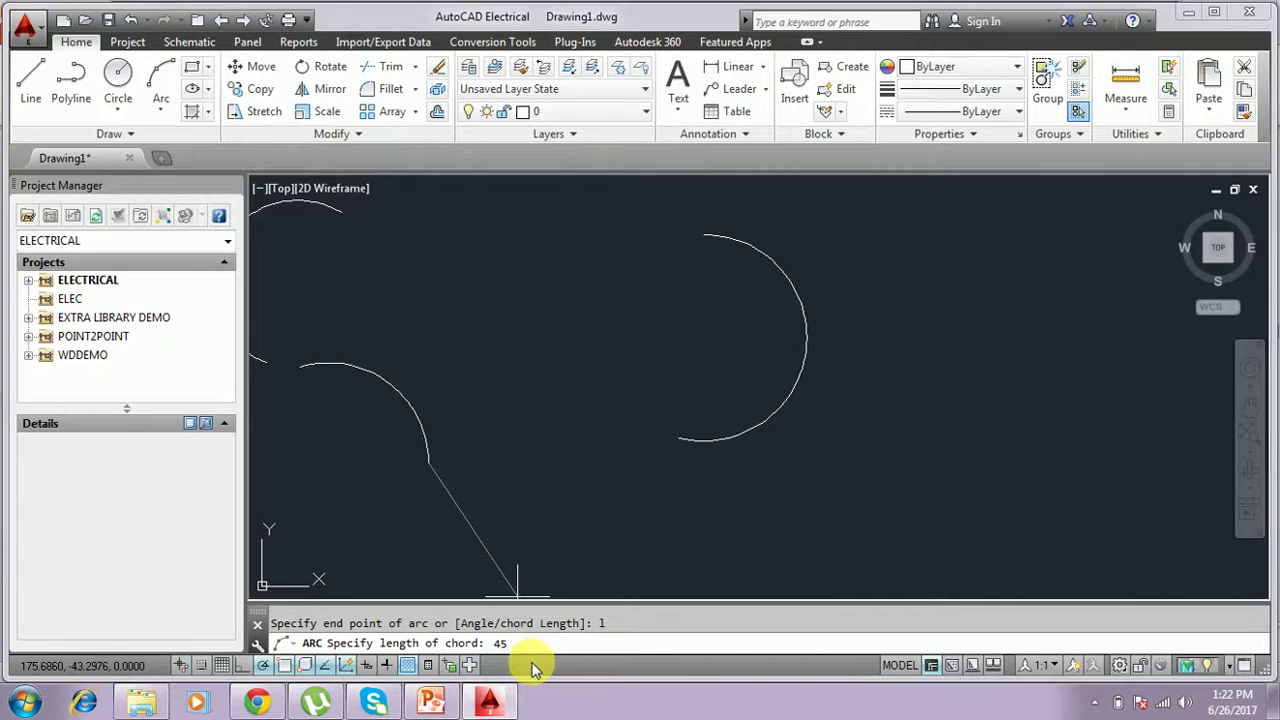
{"action": "key", "text": "Return"}
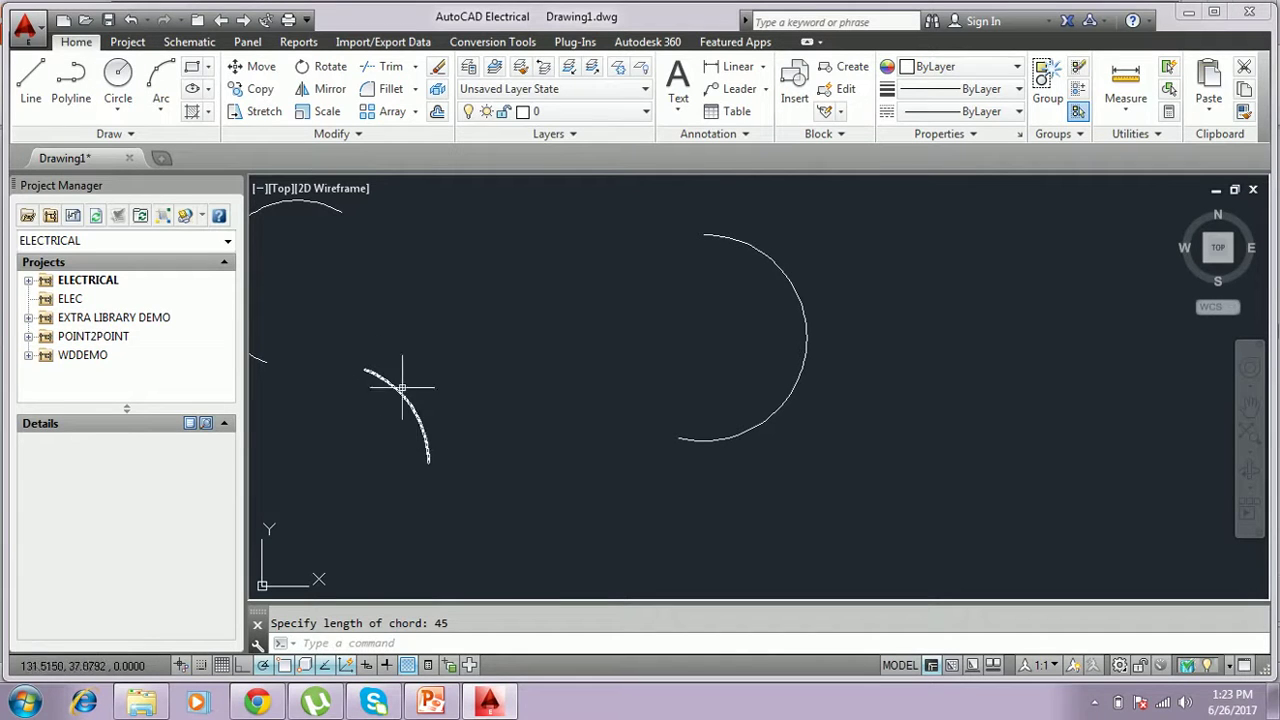
Step: Start a new arc with the ARC command, placing its start point at 230,80
{"action": "left_click", "coordinate": [431, 703]}
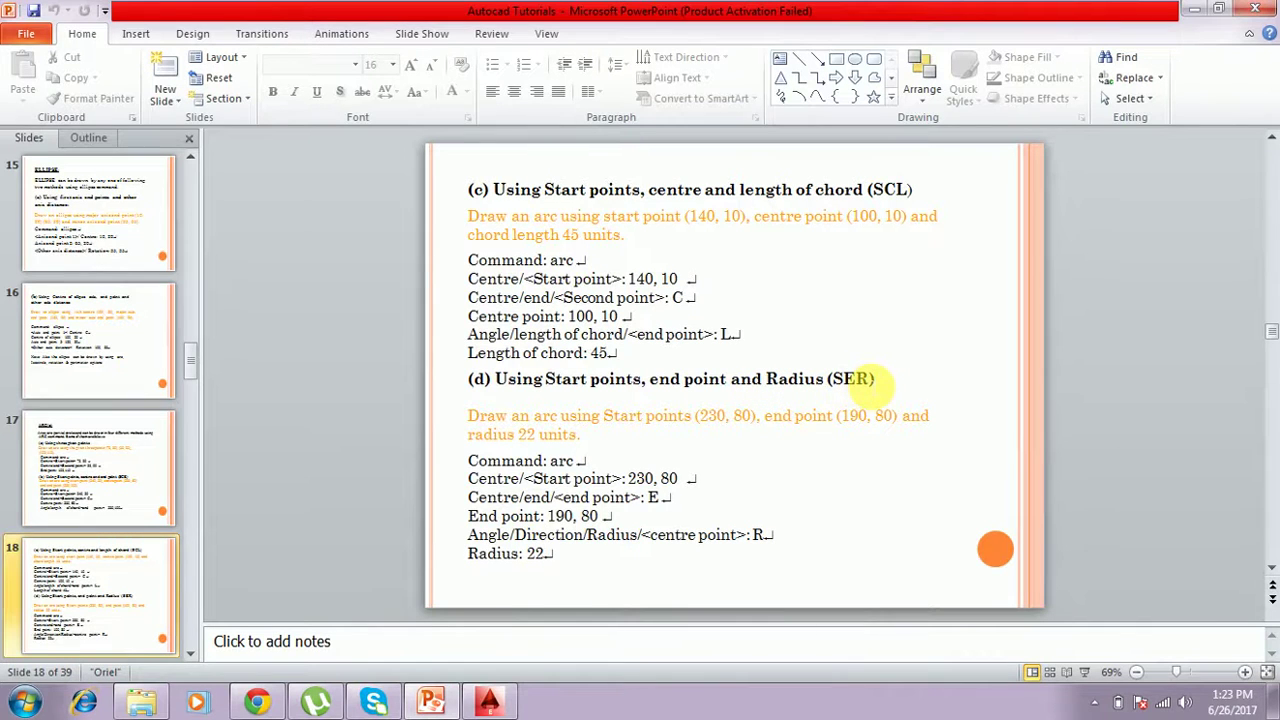
{"action": "left_click", "coordinate": [493, 703]}
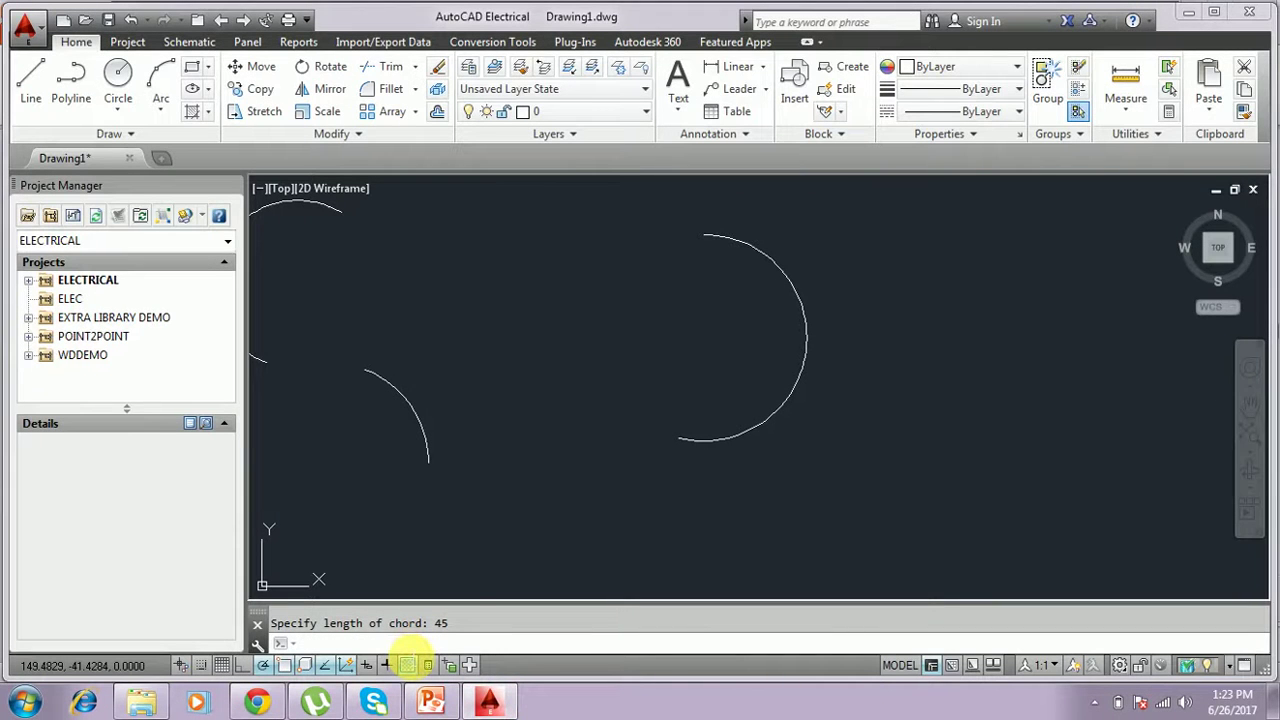
{"action": "type", "text": "a"}
{"action": "key", "text": "Return"}
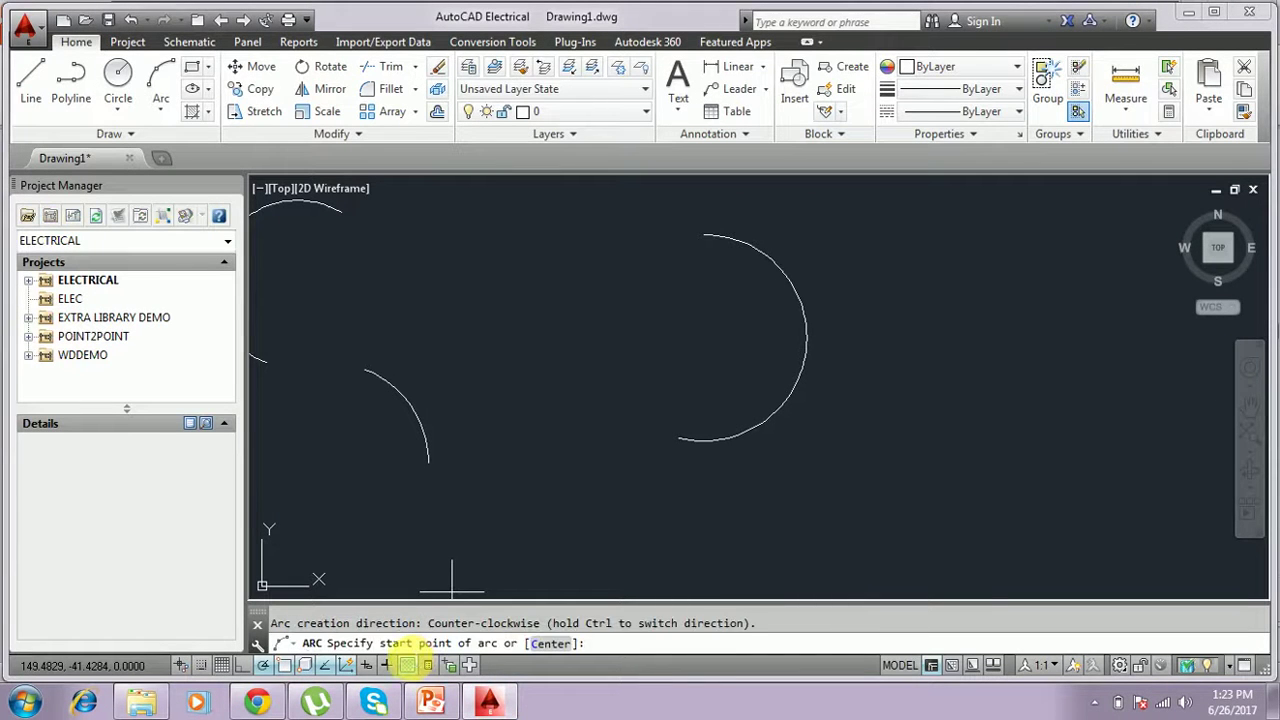
{"action": "left_click", "coordinate": [431, 703]}
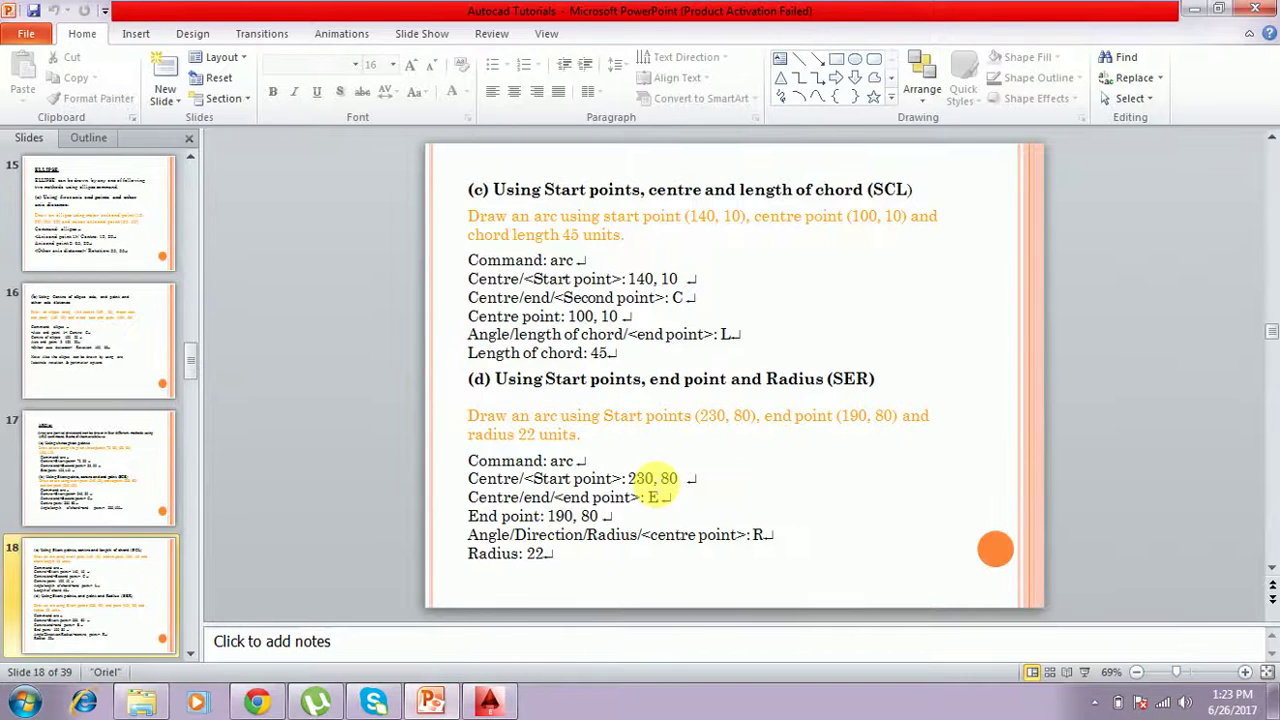
{"action": "left_click", "coordinate": [496, 700]}
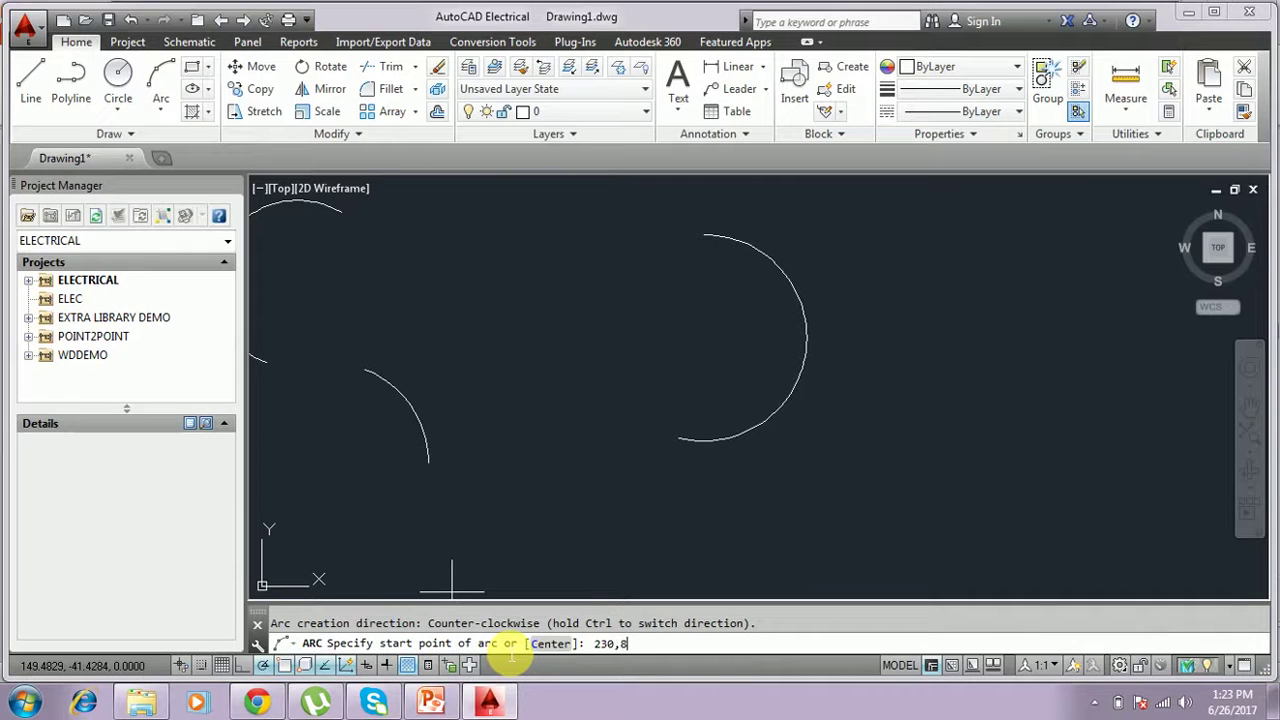
{"action": "key", "text": "Return"}
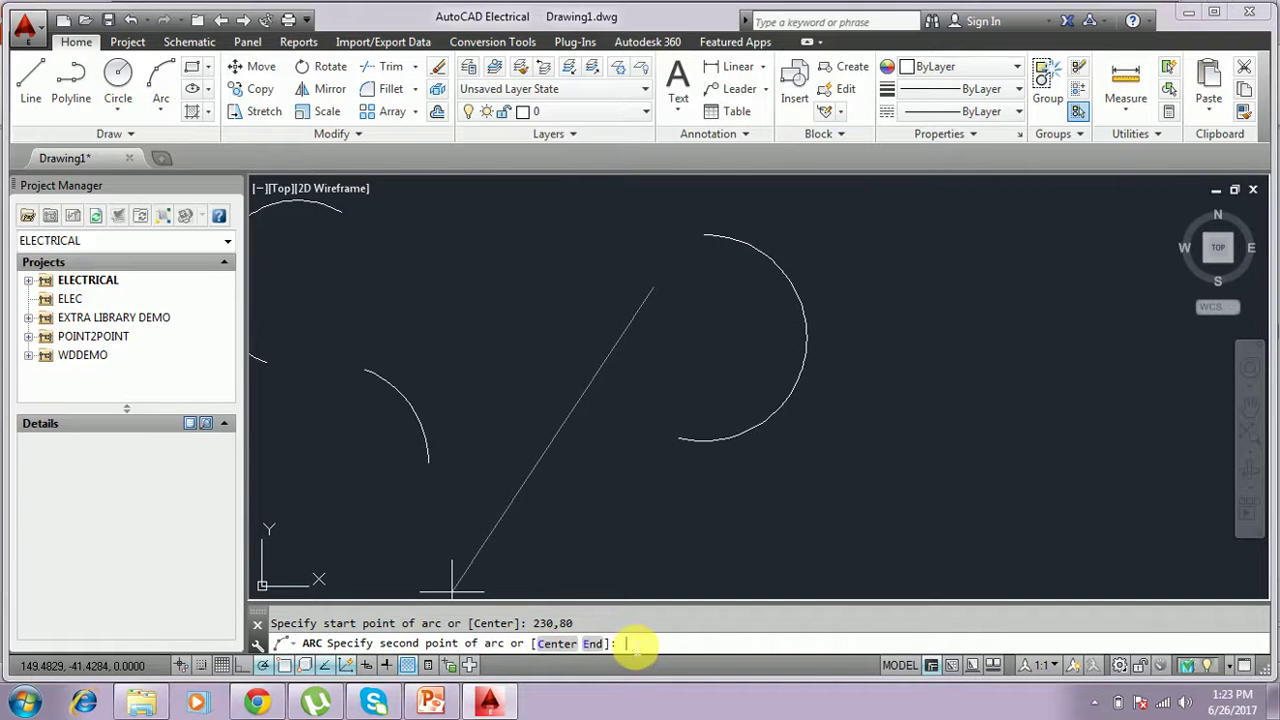
Step: Choose the End option and set the arc's end point to 190,80
{"action": "key", "text": "Return"}
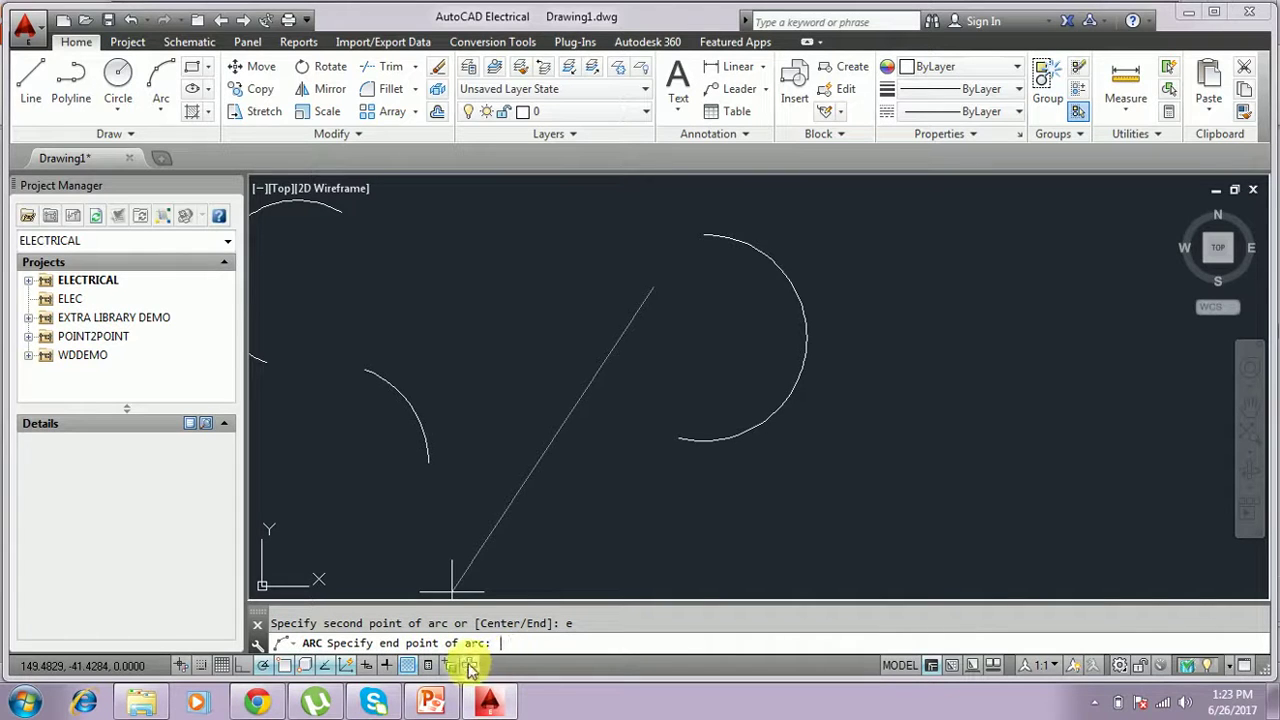
{"action": "left_click", "coordinate": [436, 703]}
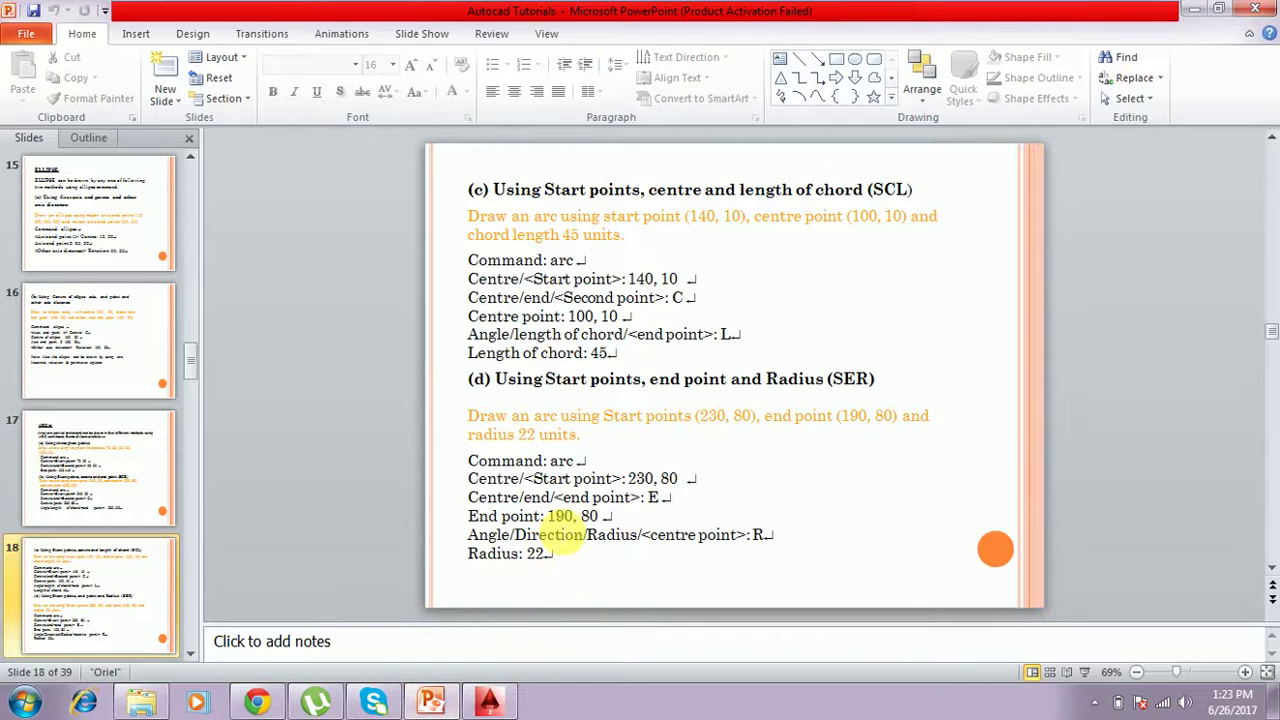
{"action": "left_click", "coordinate": [492, 703]}
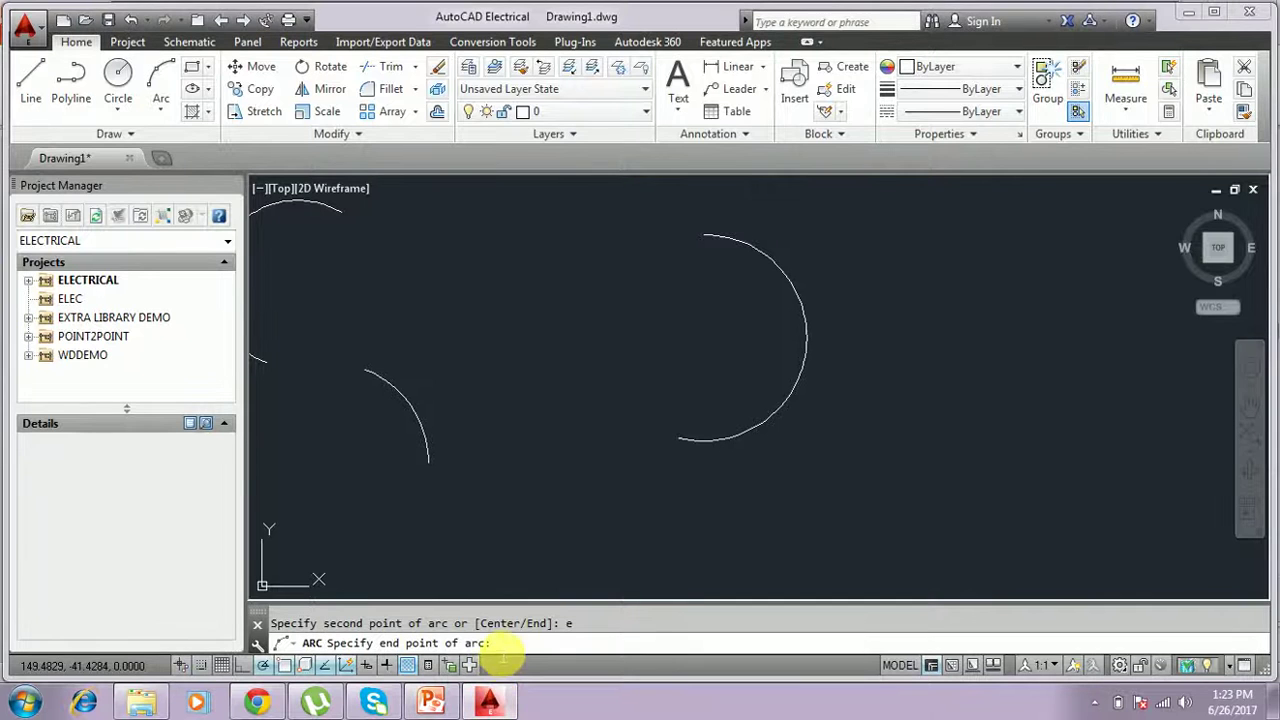
{"action": "type", "text": "190,"}
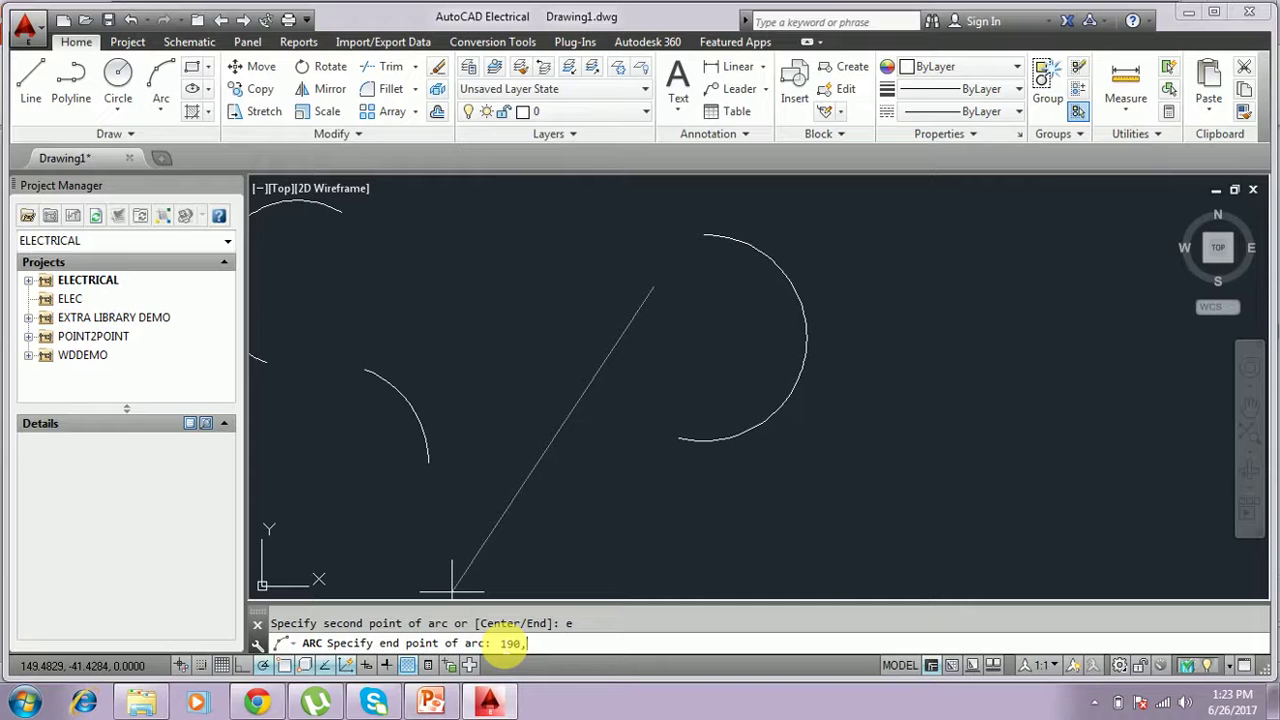
{"action": "type", "text": "80"}
{"action": "key", "text": "Return"}
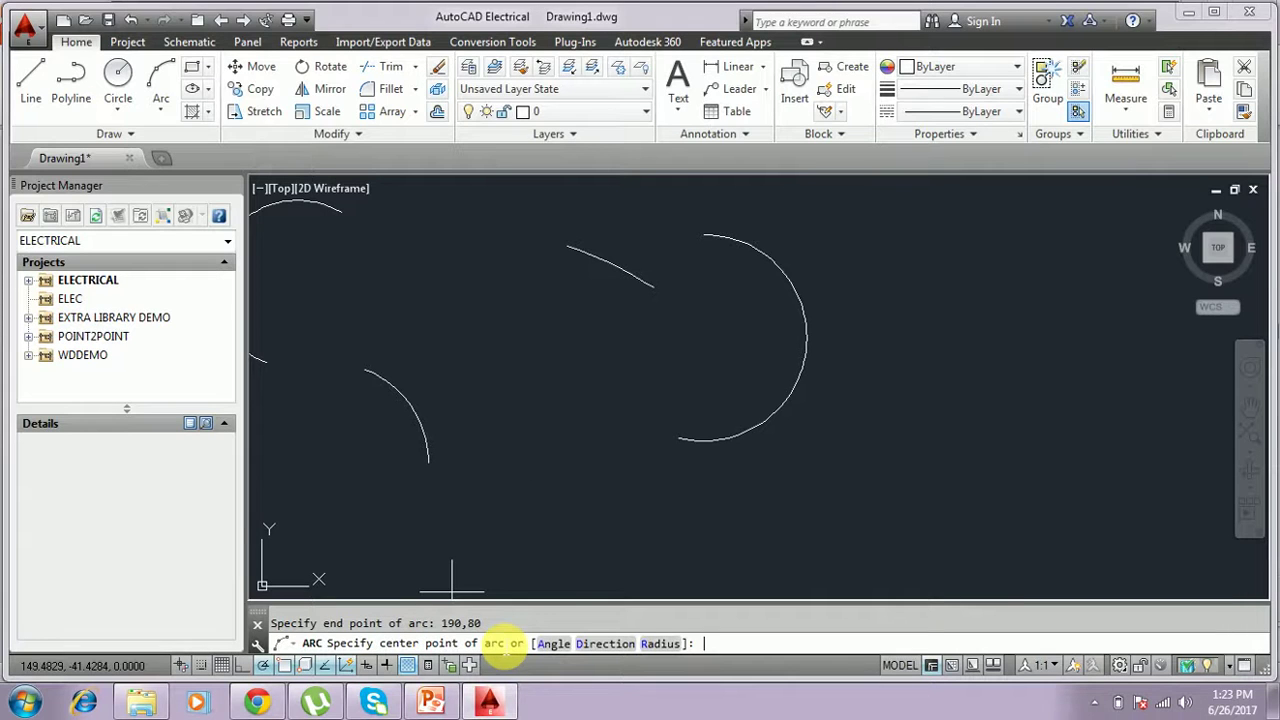
Step: Replace the mistaken 25 and finish the arc with the Radius option at radius 22
{"action": "left_click", "coordinate": [432, 702]}
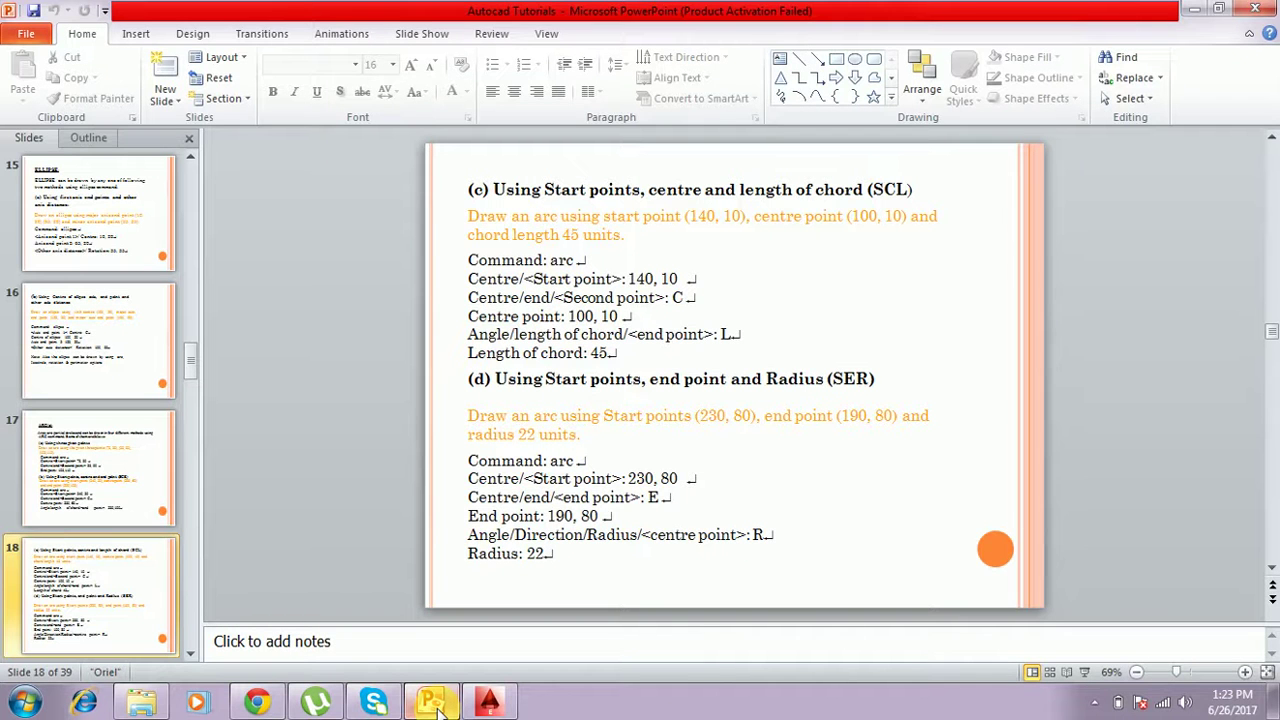
{"action": "left_click", "coordinate": [490, 702]}
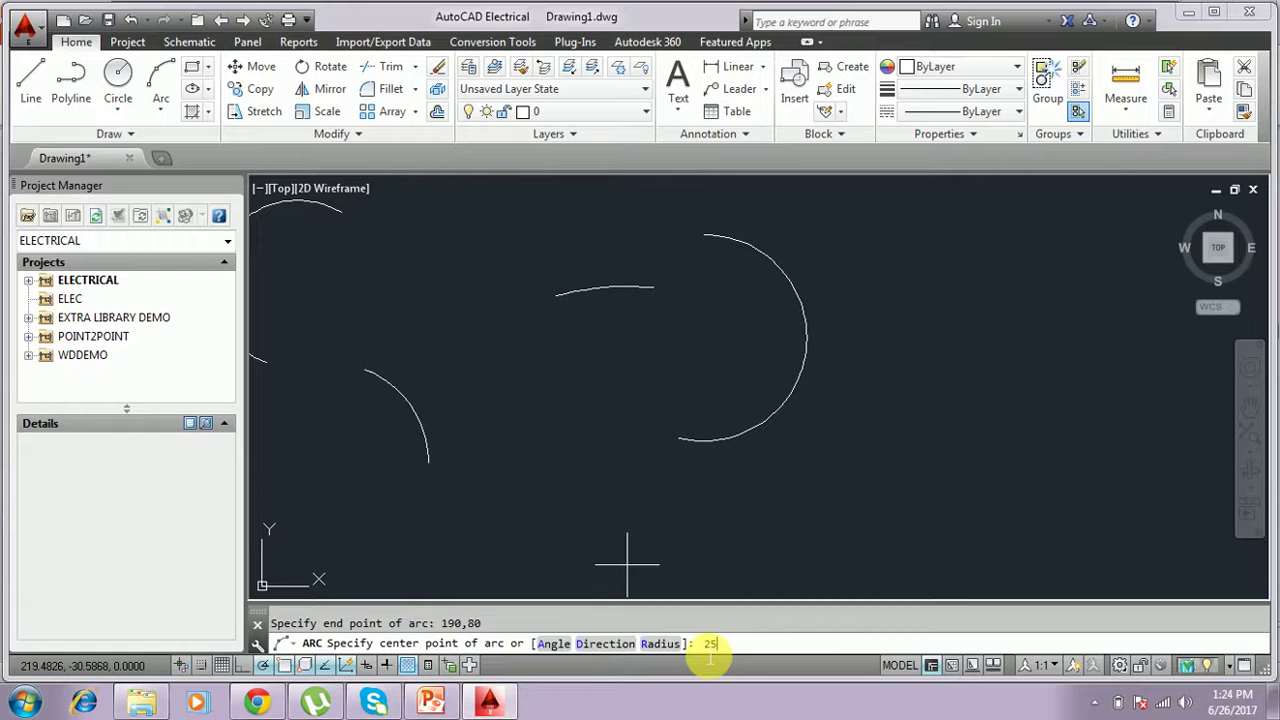
{"action": "key", "text": "BackSpace"}
{"action": "key", "text": "BackSpace"}
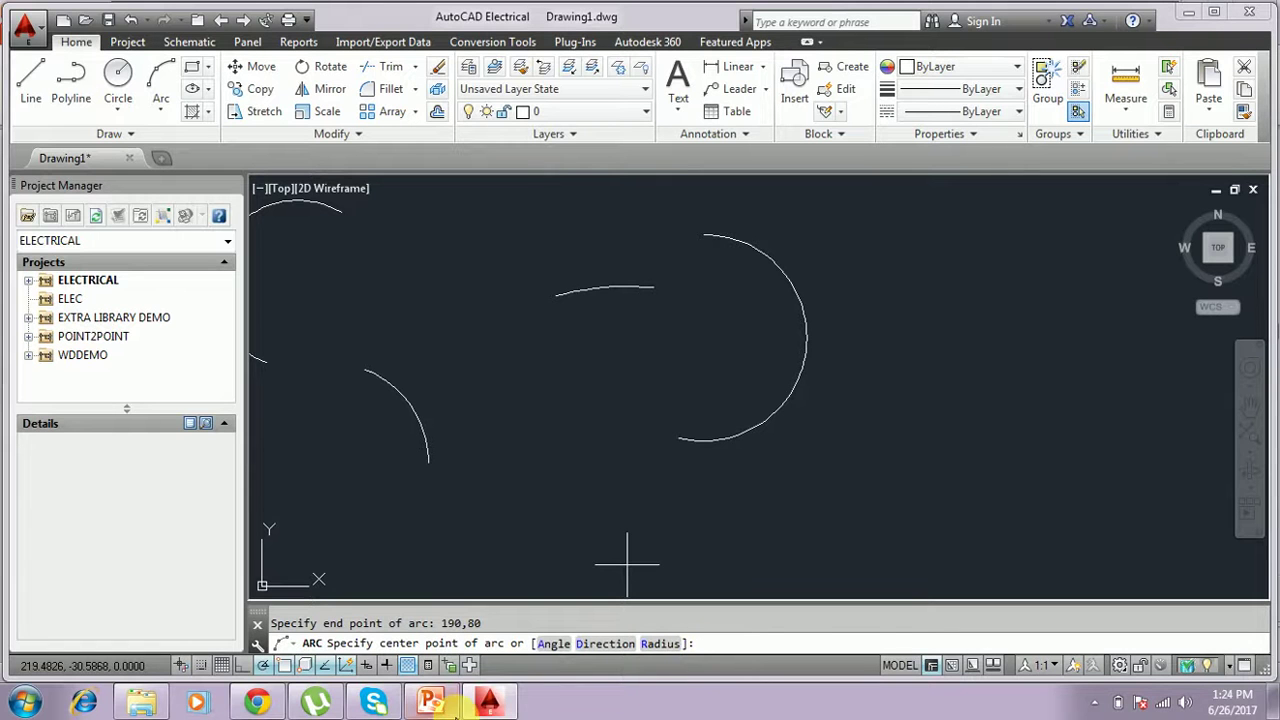
{"action": "left_click", "coordinate": [436, 702]}
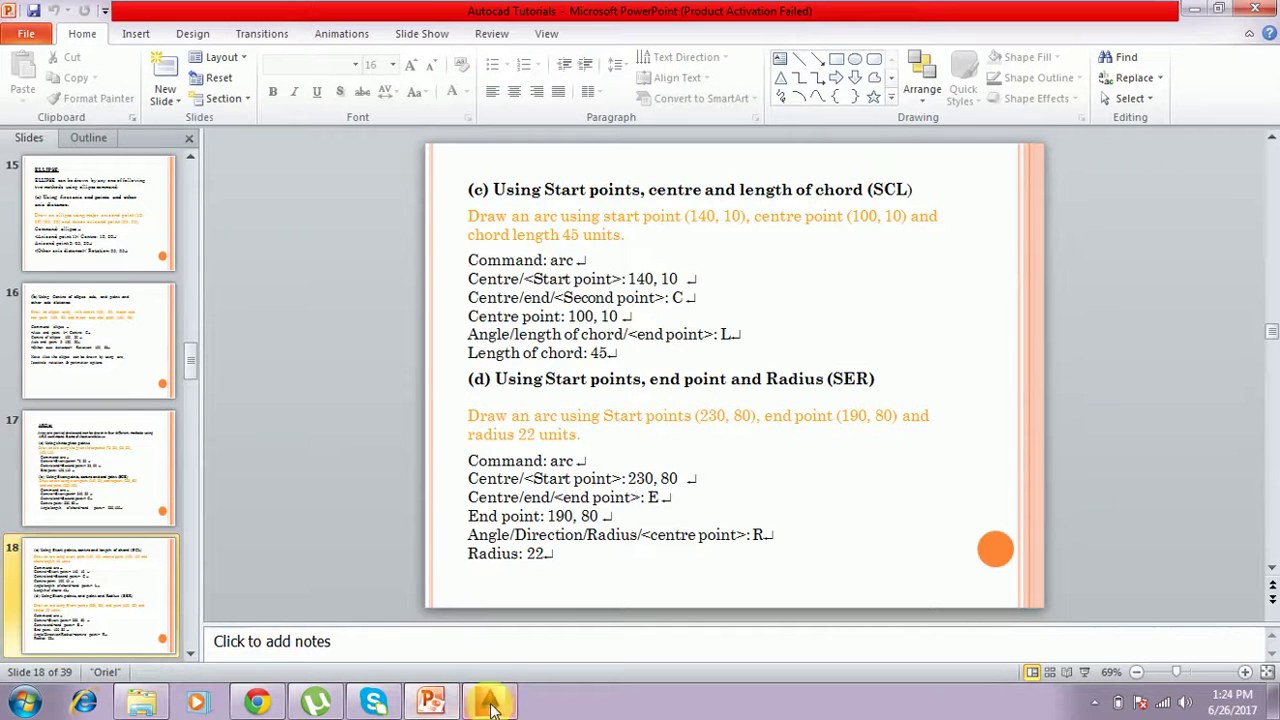
{"action": "left_click", "coordinate": [489, 702]}
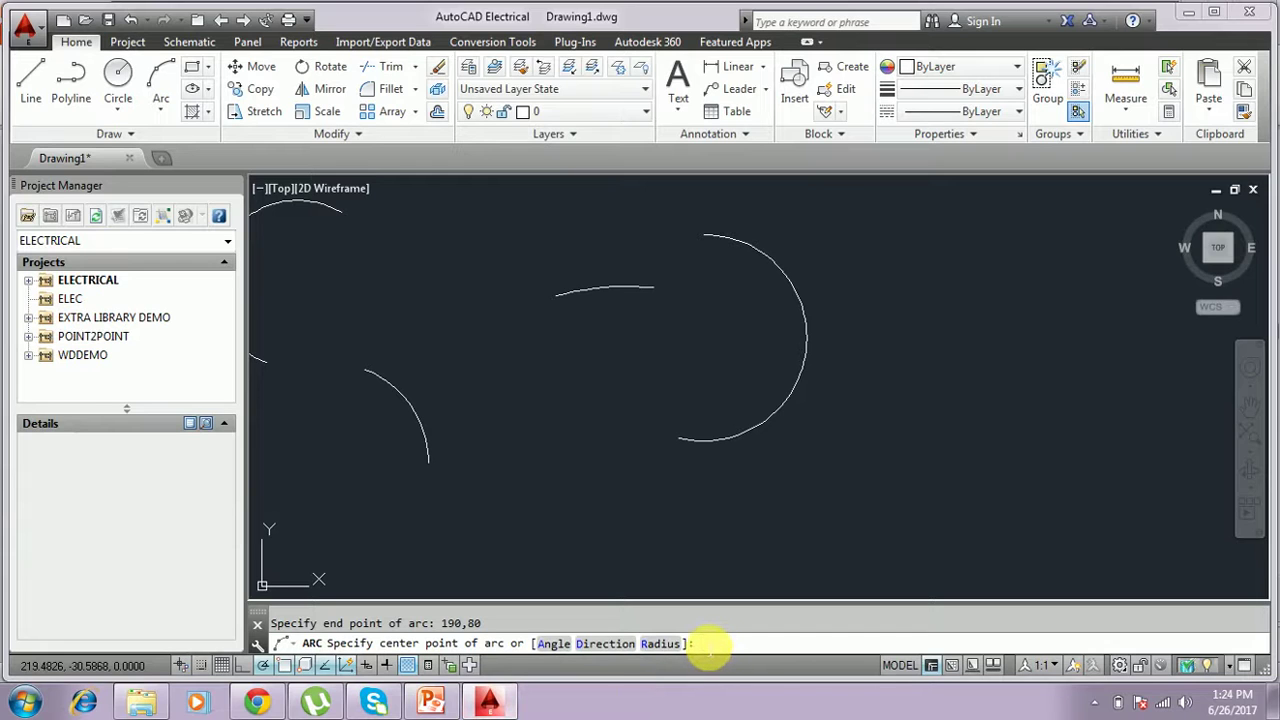
{"action": "type", "text": "r"}
{"action": "key", "text": "Return"}
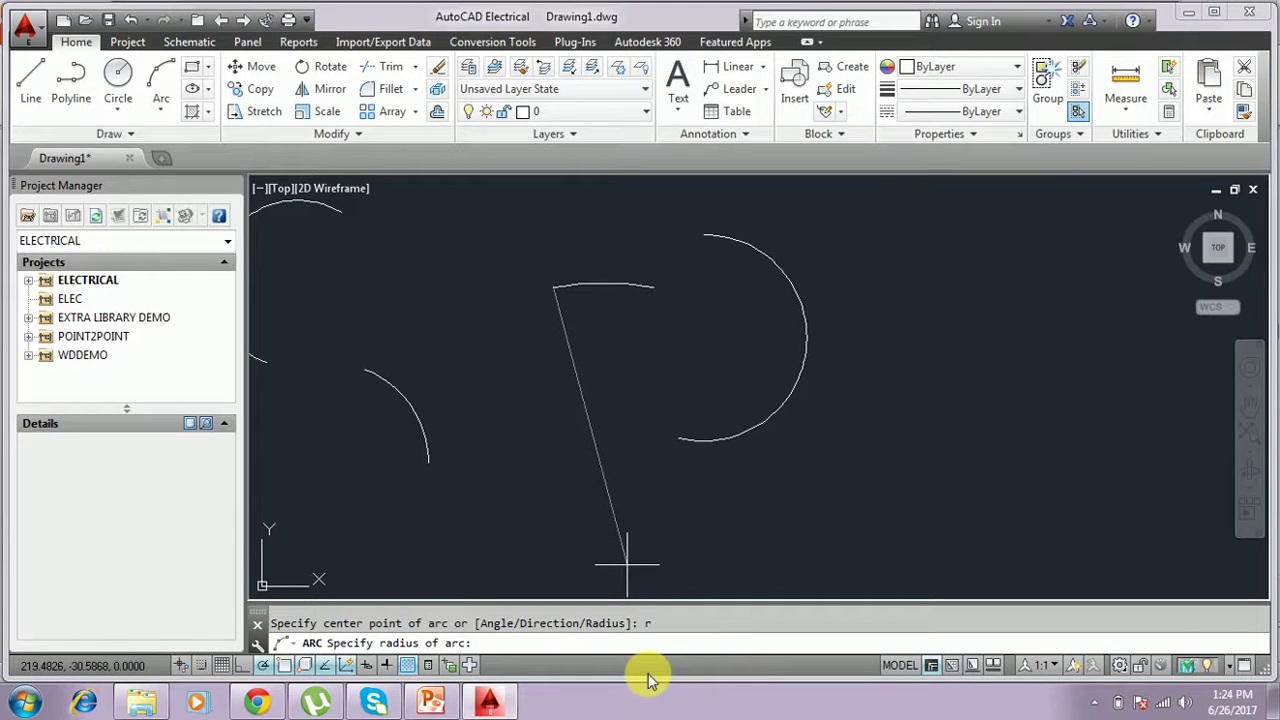
{"action": "left_click", "coordinate": [431, 702]}
{"action": "left_click", "coordinate": [491, 708]}
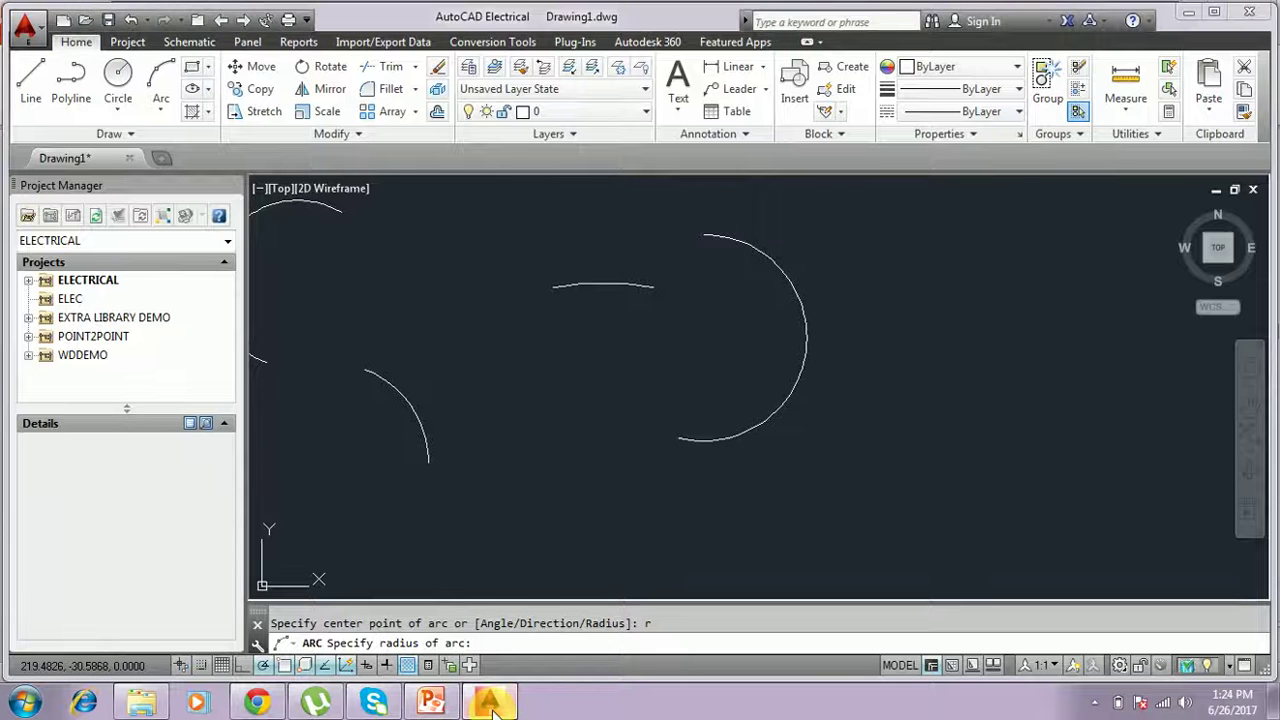
{"action": "type", "text": "22"}
{"action": "key", "text": "Return"}
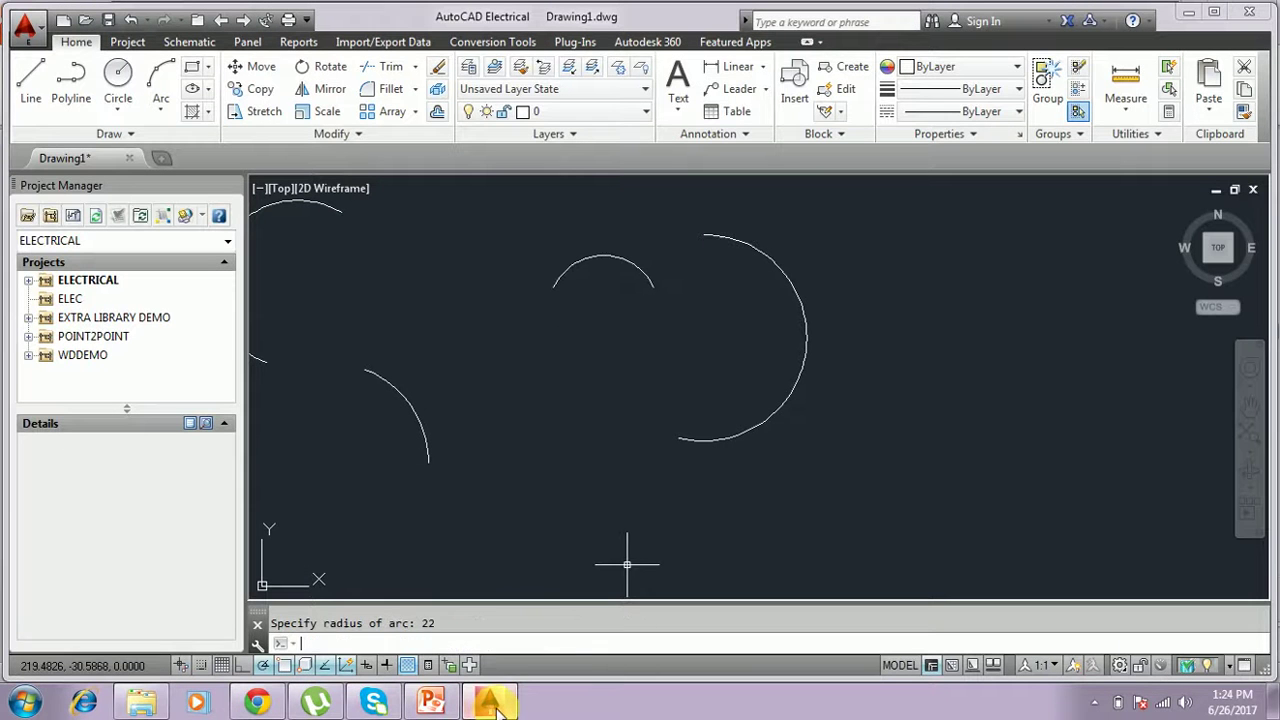